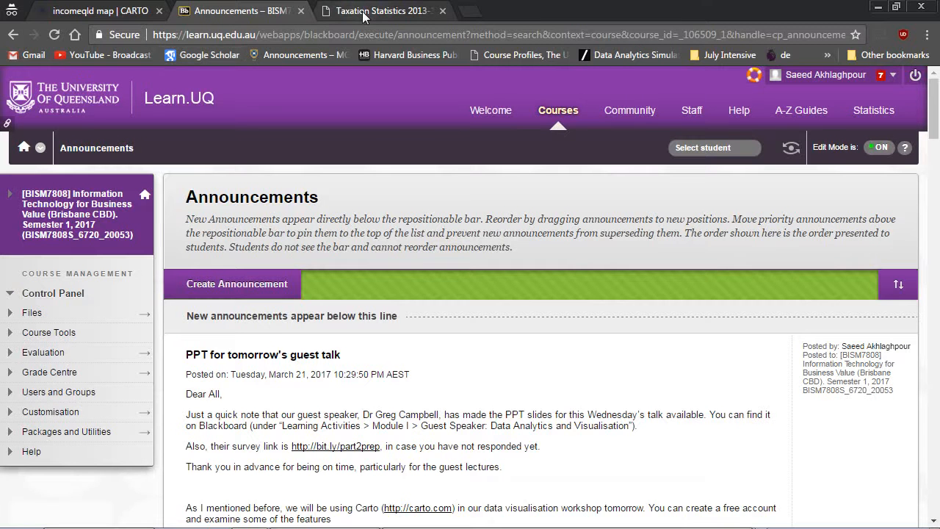
Search the web for "marine licenses in qld" in a new browser tab and look through the results.
click(468, 10)
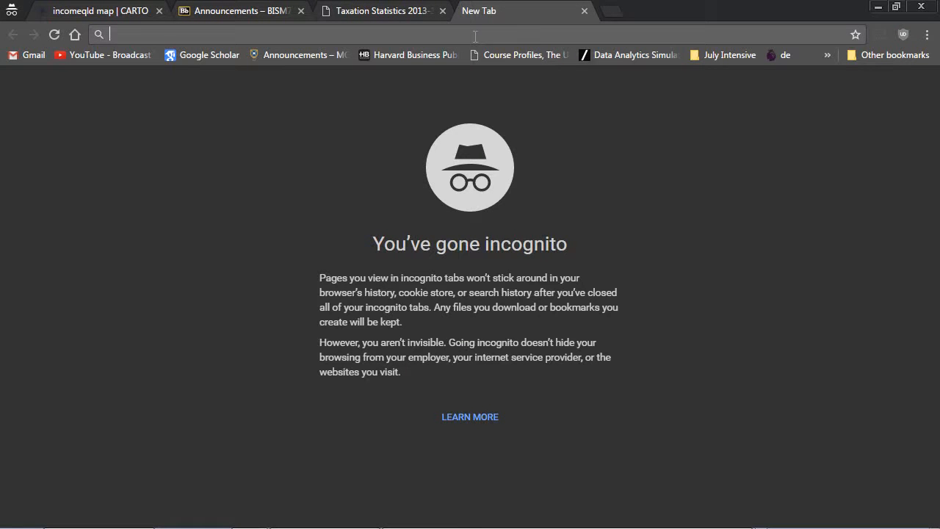
text(marine licenses in)
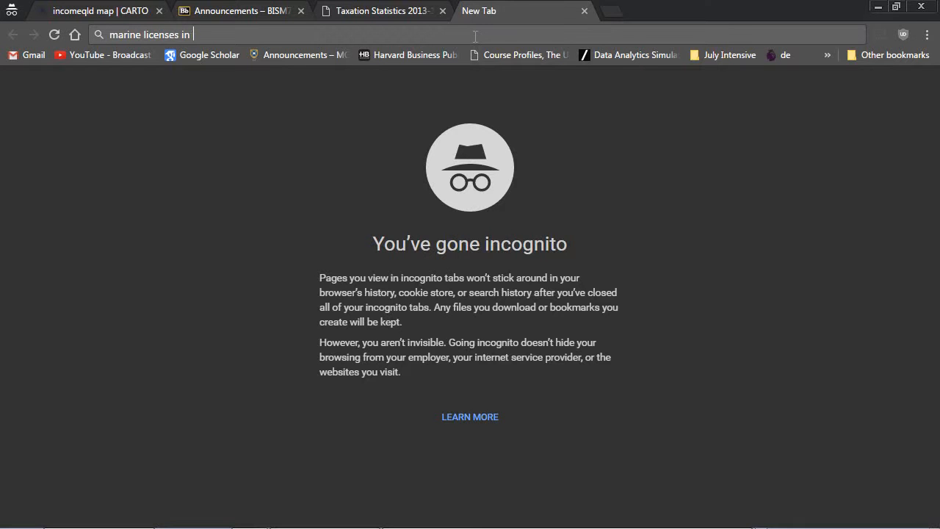
text( qld)
key(Return)
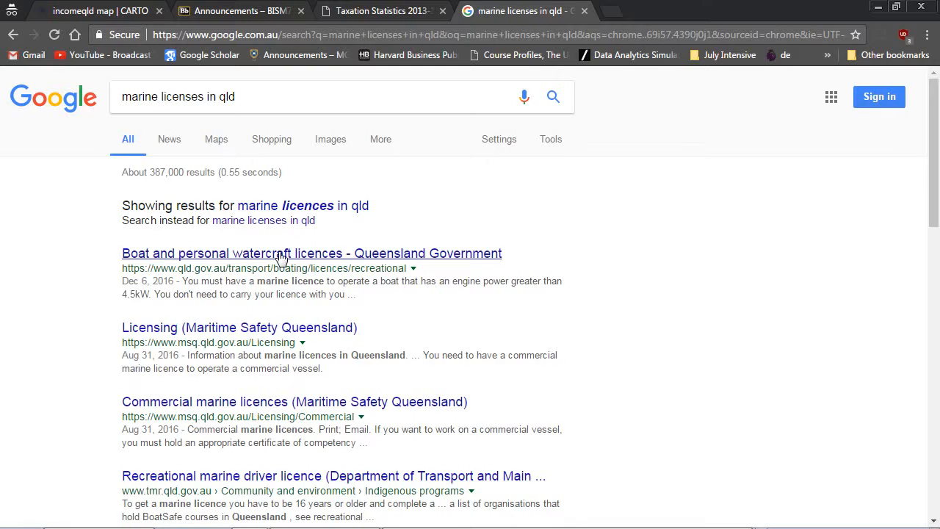
scroll(281, 257, down, 1)
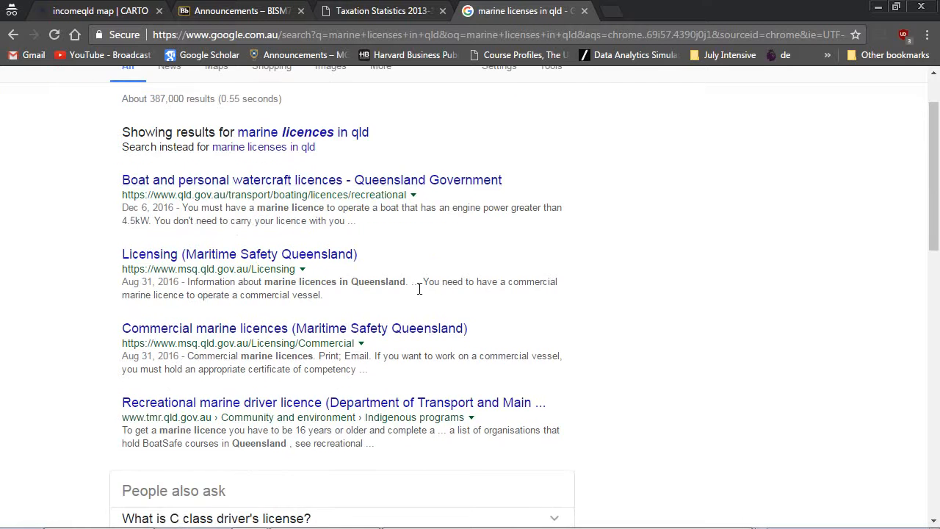
scroll(399, 293, up, 1)
Refine the search to "marine licenses in qld data" and open the Queensland Government "Marine licences by type and postcode" CSV resource page.
click(245, 101)
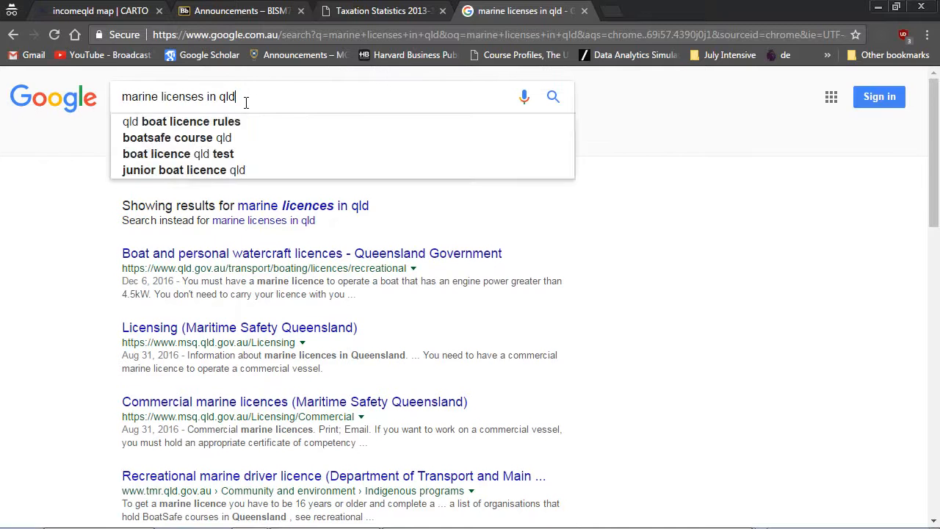
text(data)
key(Return)
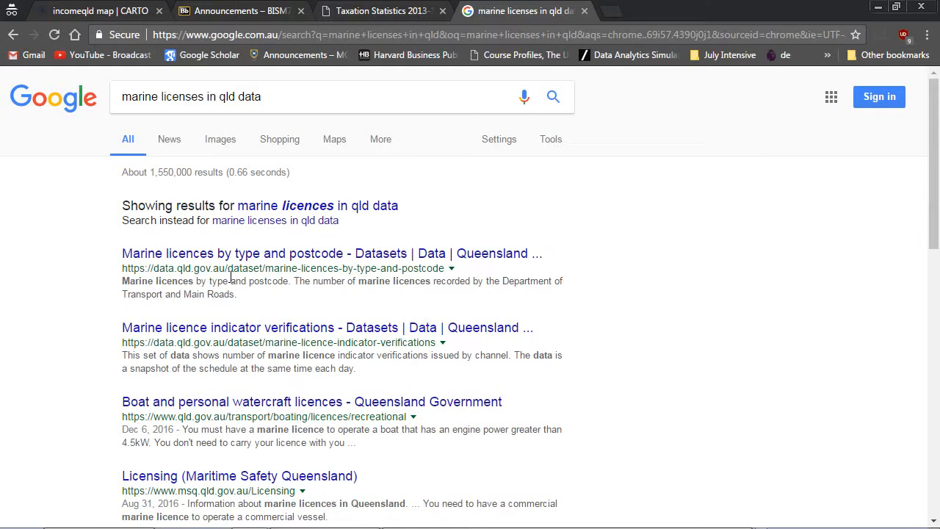
click(268, 257)
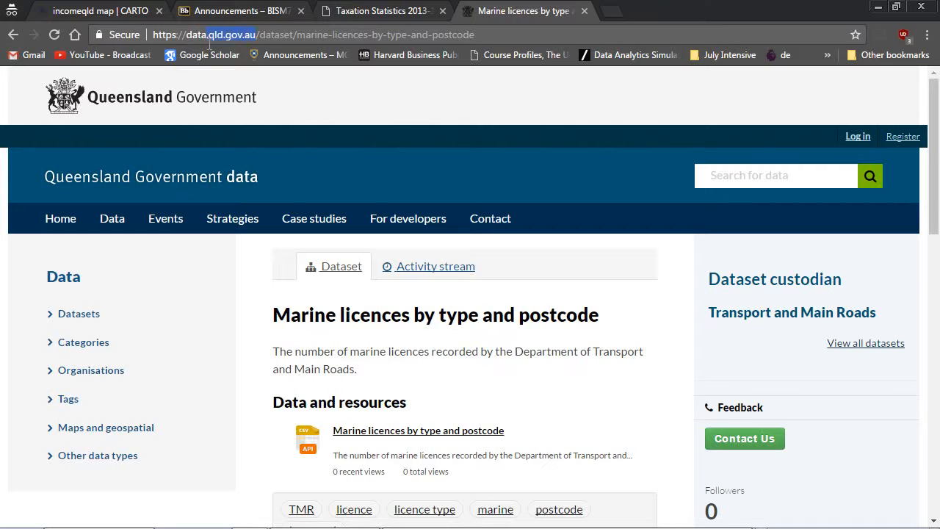
scroll(584, 372, down, 2)
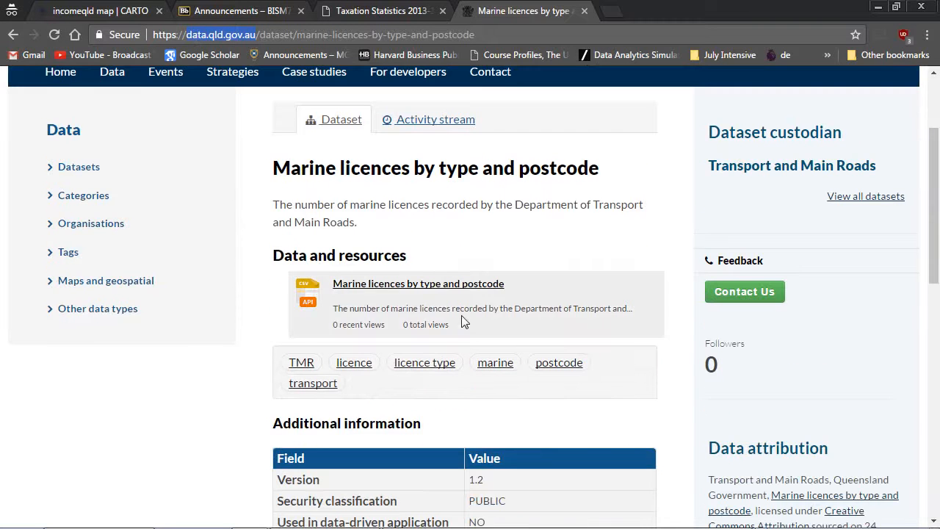
click(443, 288)
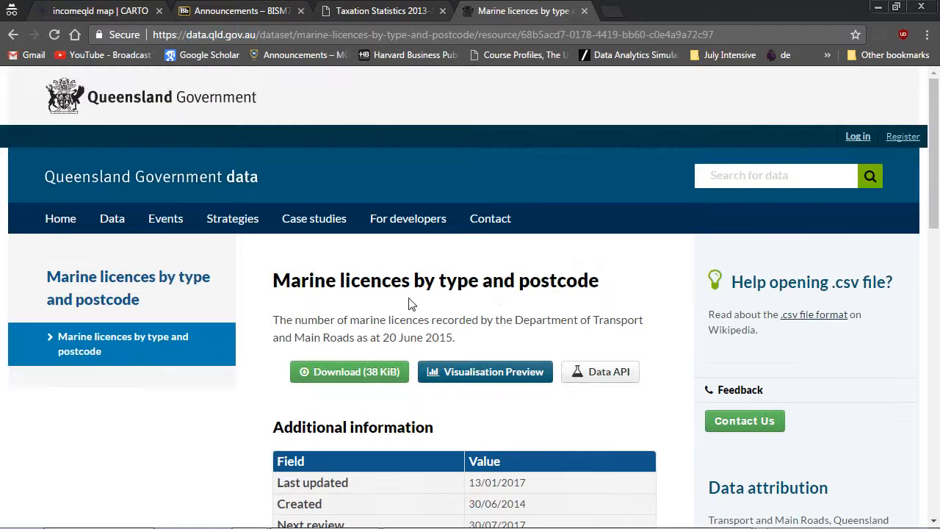
Download the dataset to the Downloads folder as marinelicencesbytypeandpostcode.csv.
scroll(502, 310, down, 1)
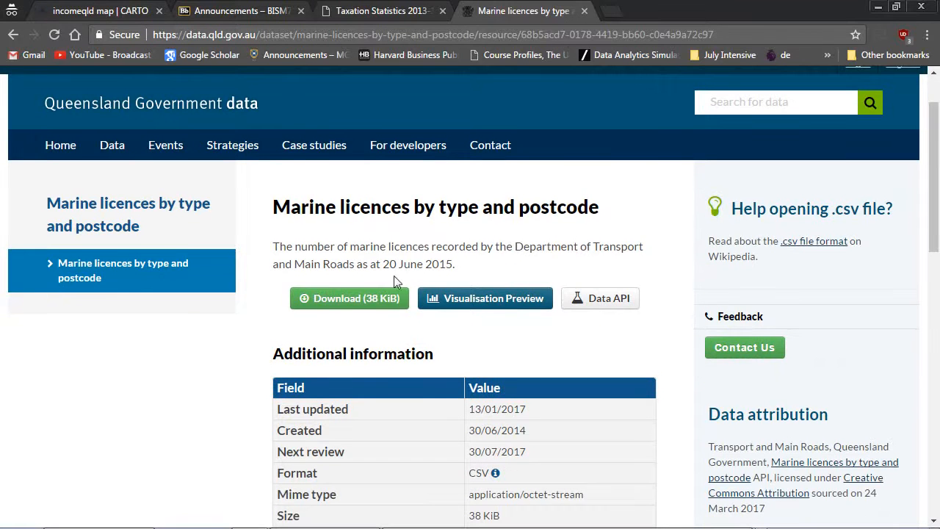
click(335, 300)
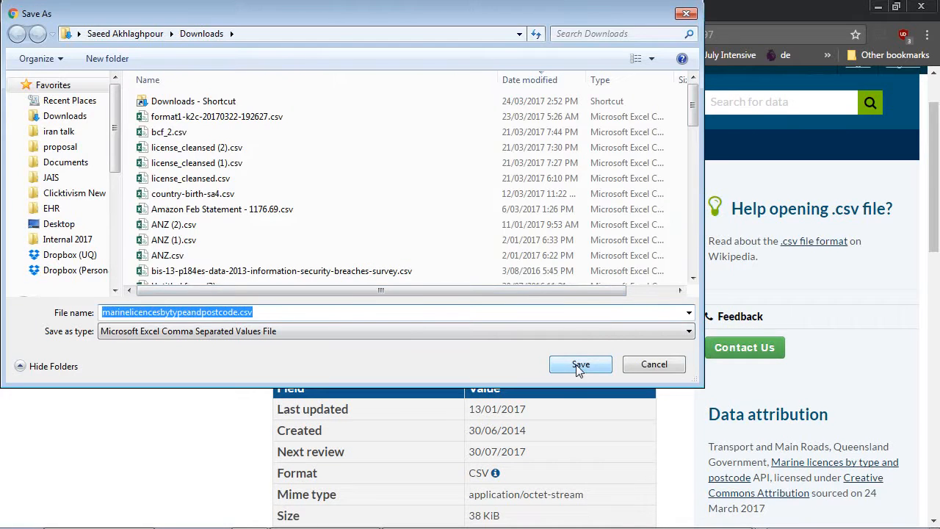
click(579, 371)
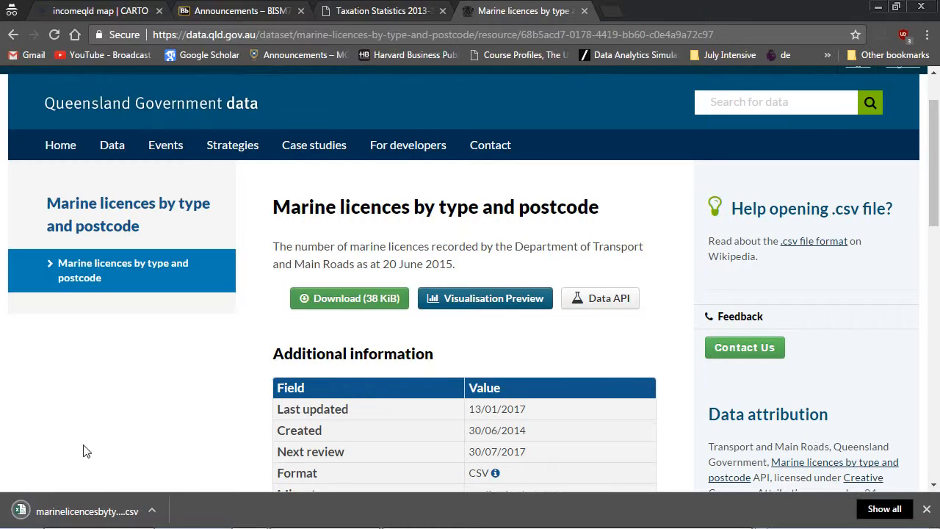
Try to open the downloaded marinelicencesbytypeandpostcode.csv in Excel, then return to the dataset page in the browser.
click(110, 510)
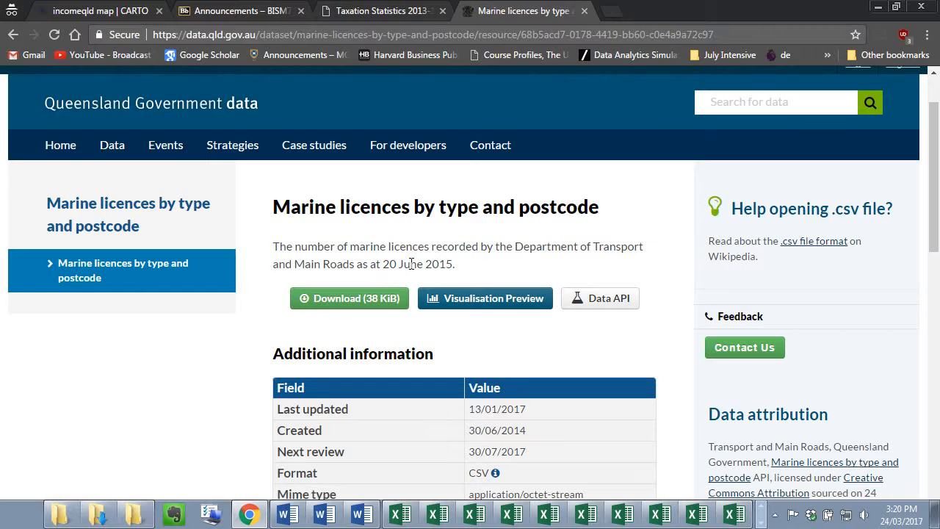
key(alt+Tab)
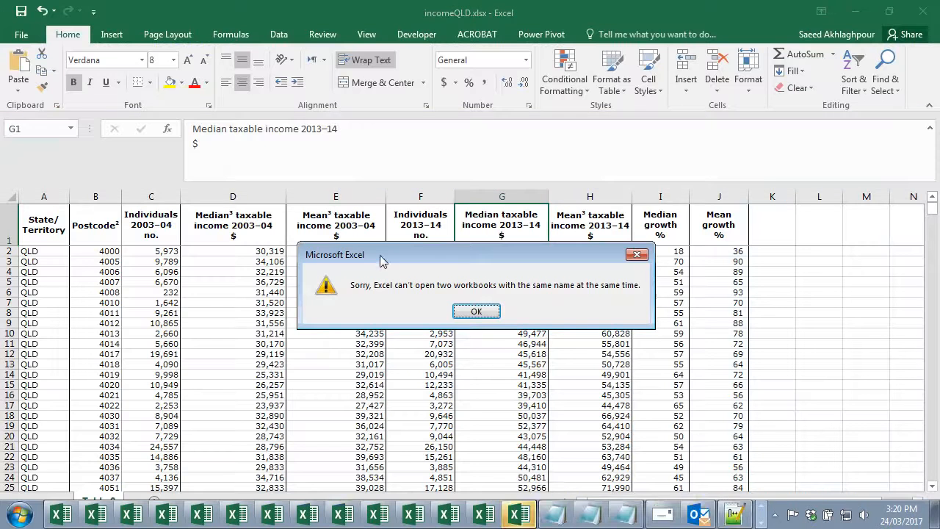
click(481, 310)
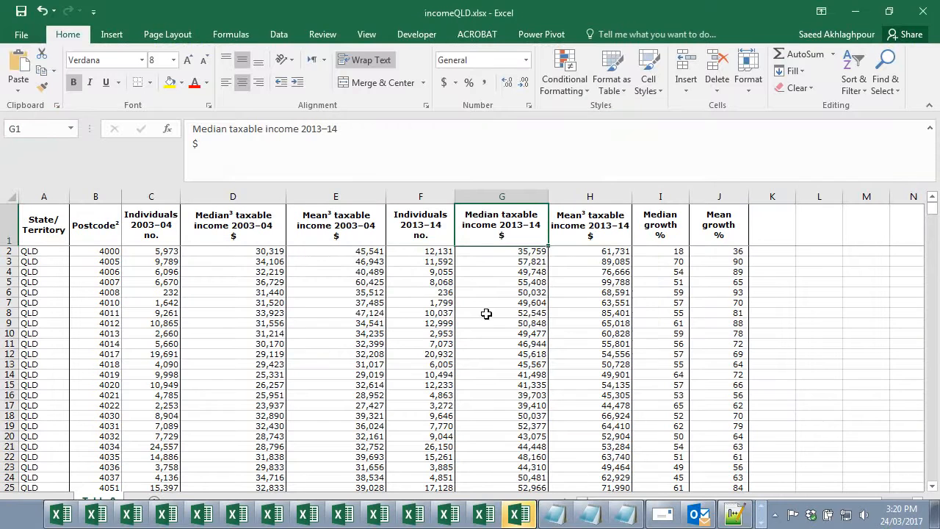
key(alt+Tab)
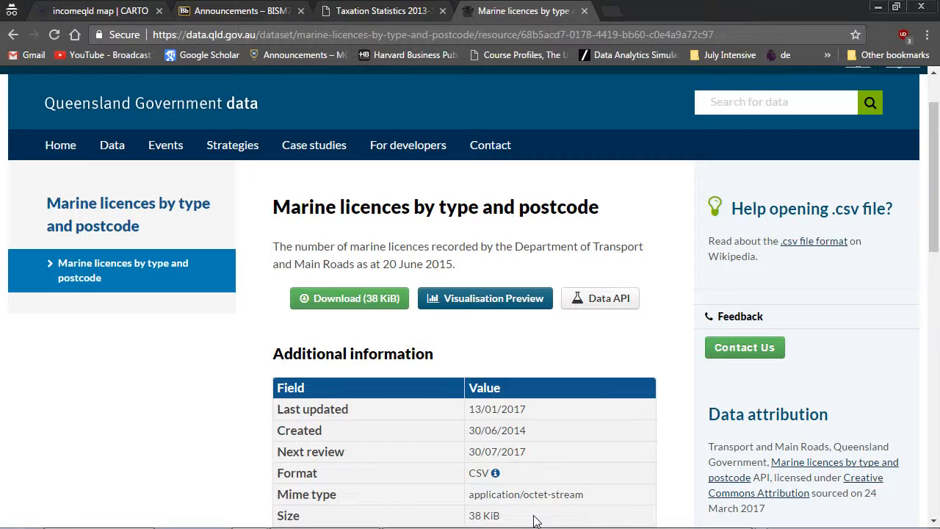
Download the dataset again as "marinelicencesbytypeandpostcode (1).csv" and open it in Excel.
click(377, 309)
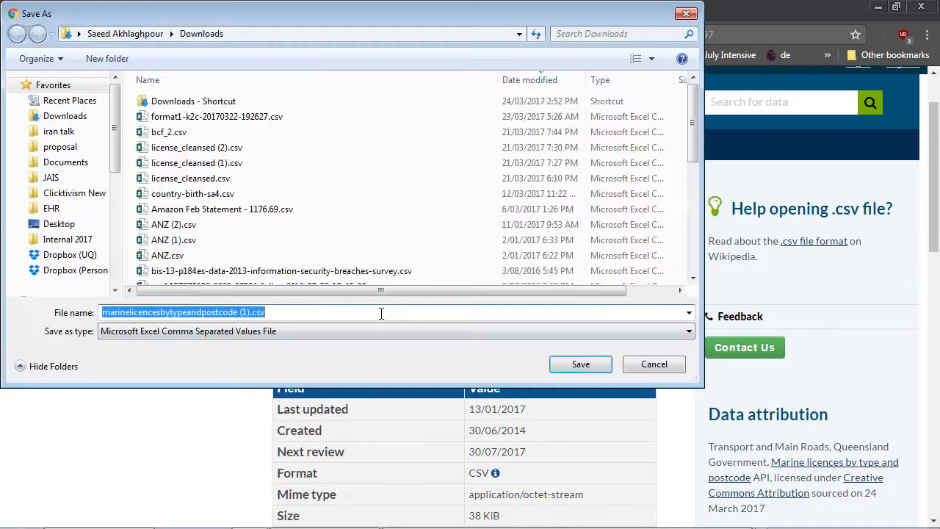
click(572, 368)
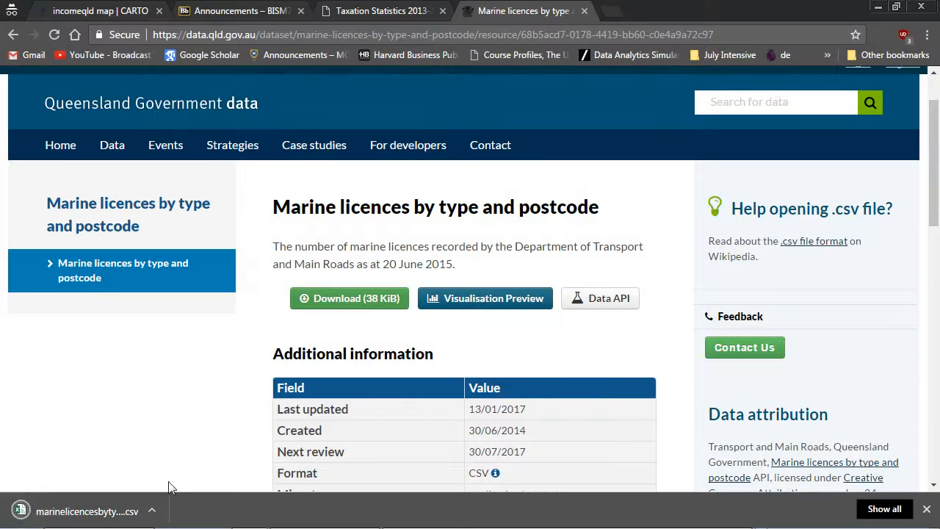
click(107, 511)
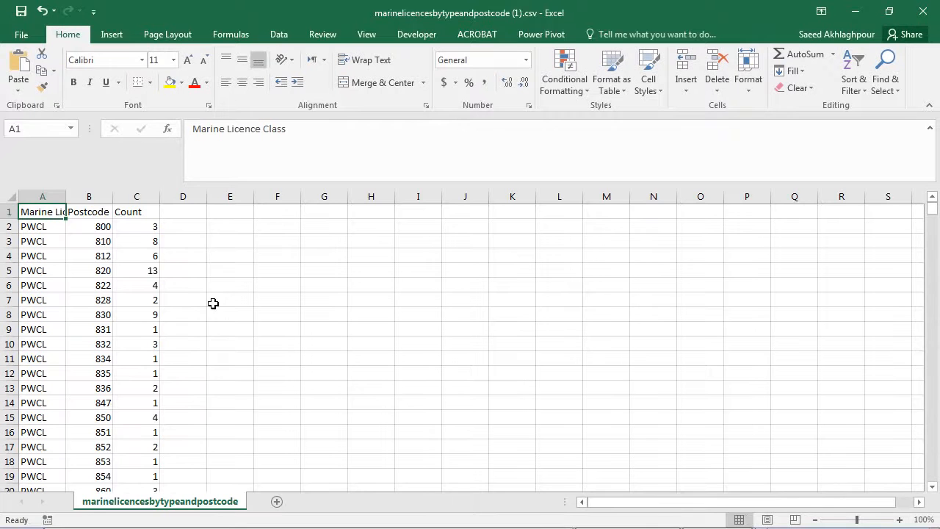
Widen column A to fit the Marine Licence Class heading and look over the Postcode and Count columns.
drag(67, 197, 137, 206)
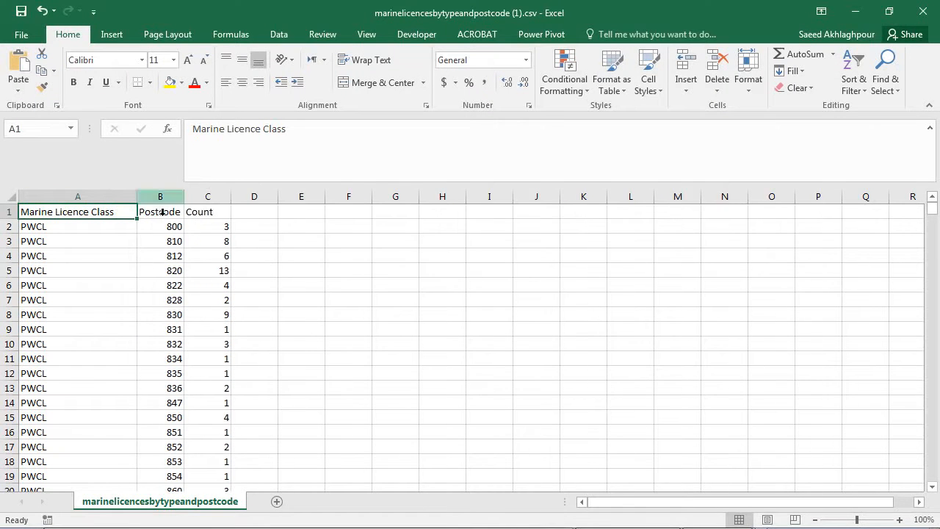
click(205, 218)
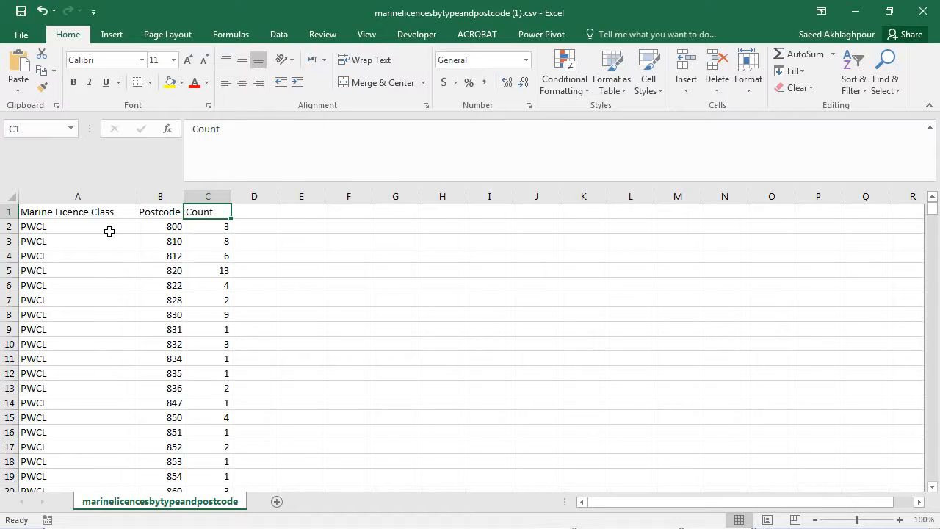
click(170, 230)
scroll(172, 259, down, 3)
scroll(174, 262, up, 3)
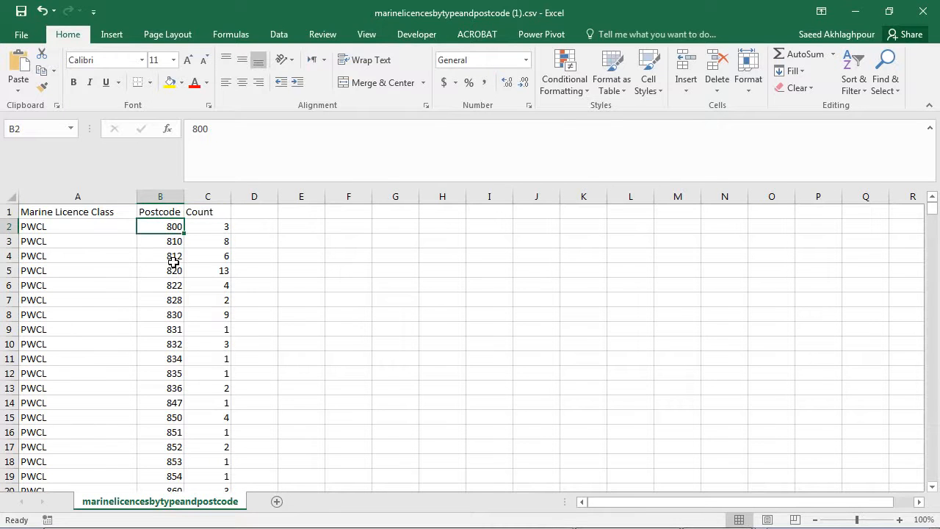
Sort the table by the Postcode column from smallest to largest, expanding the selection to the neighbouring columns.
click(165, 210)
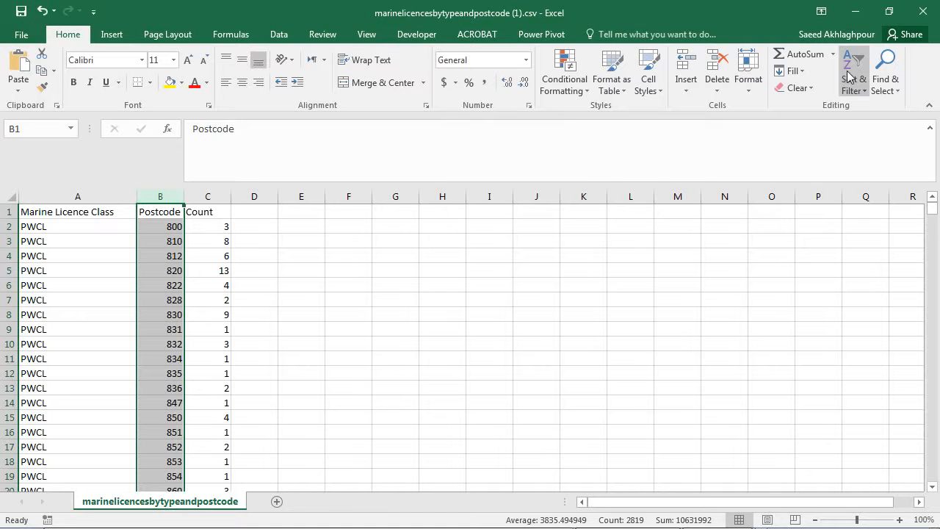
click(856, 113)
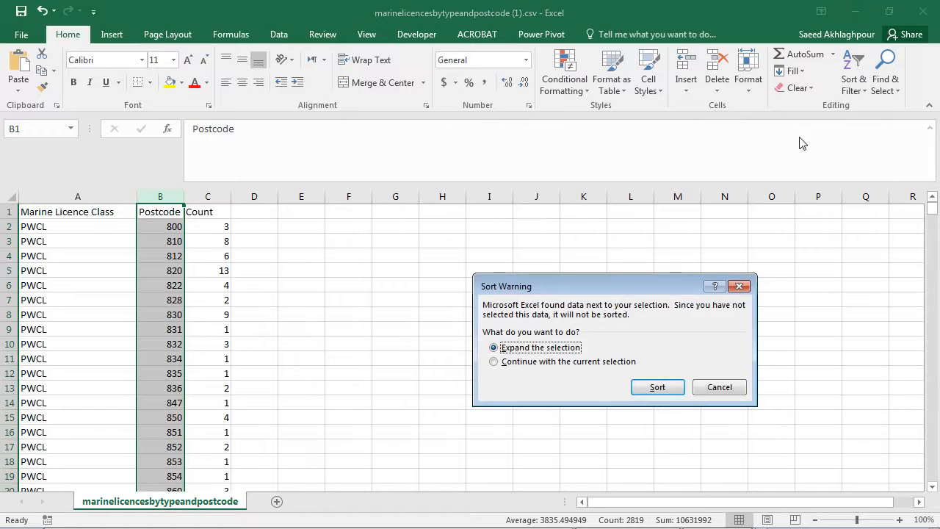
click(668, 386)
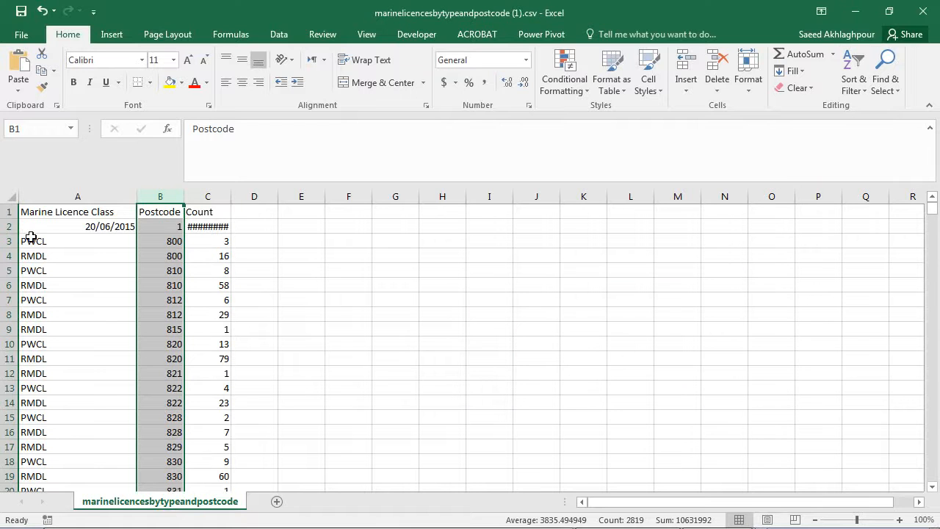
Check the sorted rows and find the first row with postcode 4000.
click(128, 231)
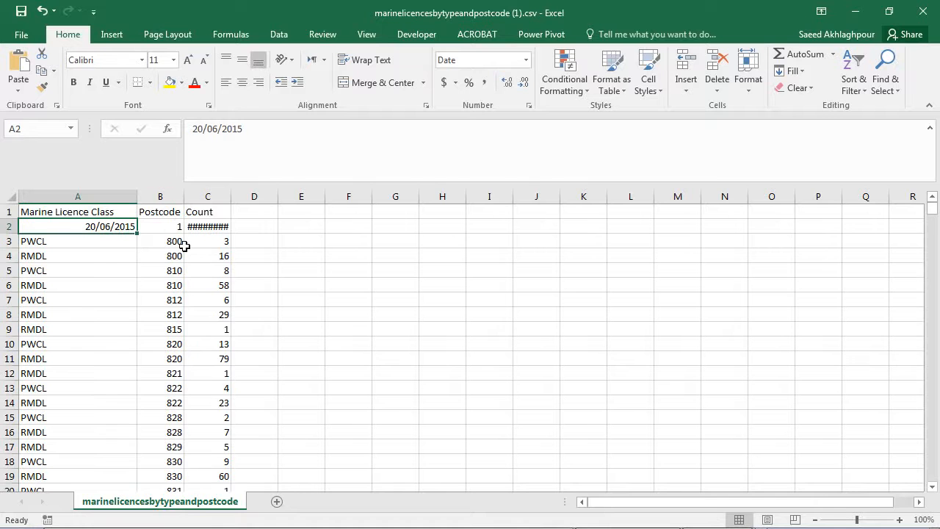
scroll(180, 246, down, 17)
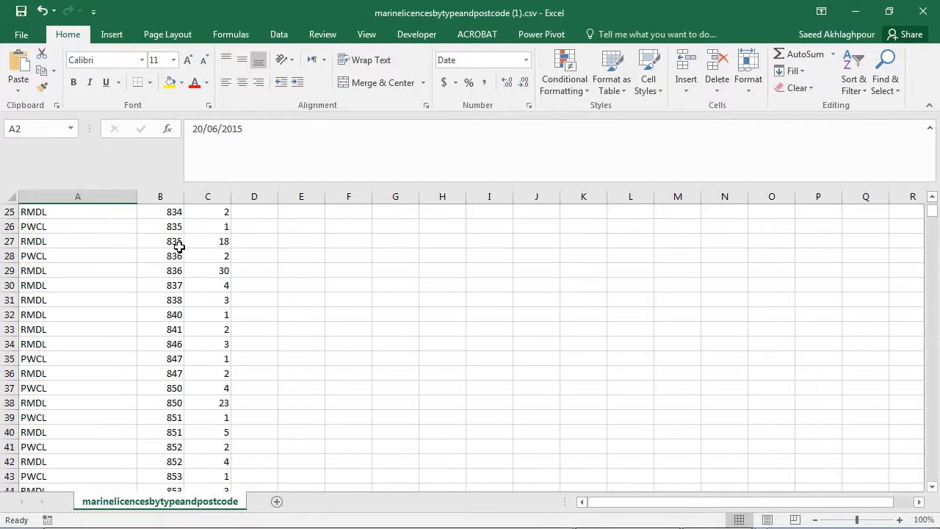
scroll(178, 249, down, 20)
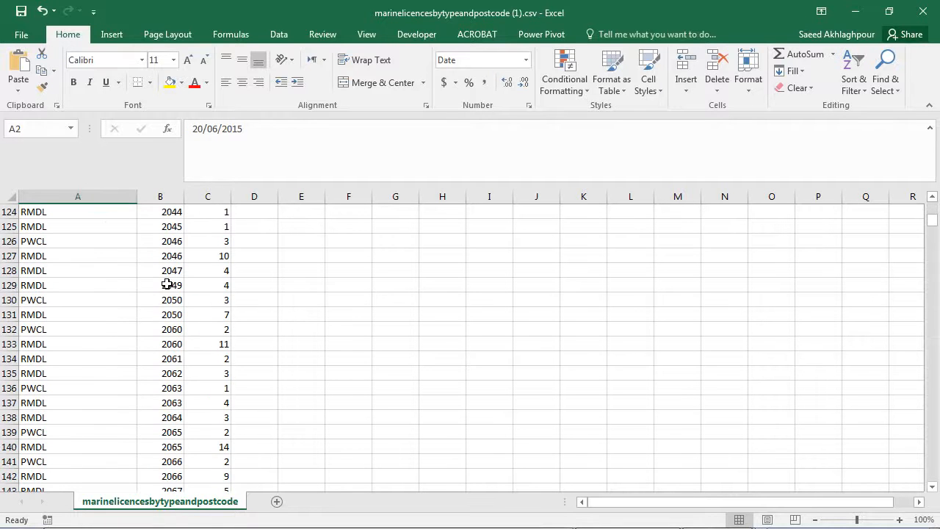
scroll(166, 302, down, 20)
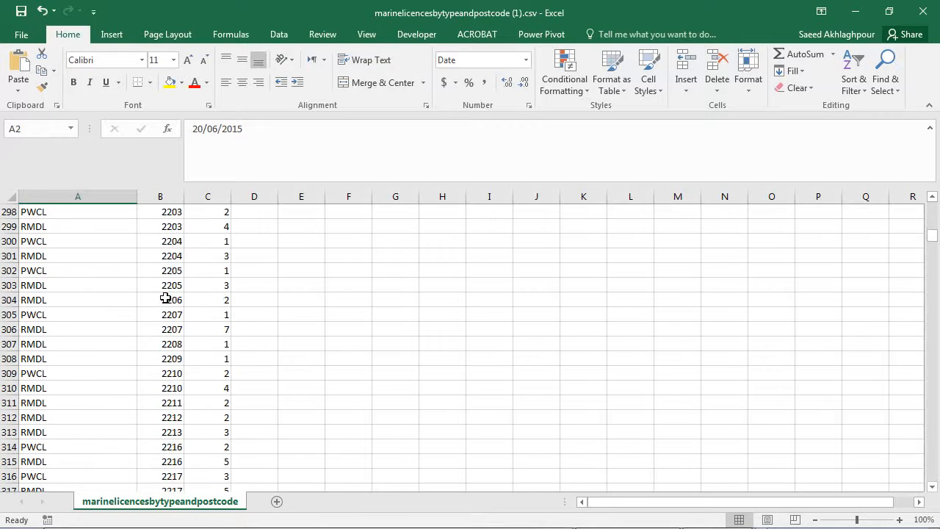
scroll(165, 302, down, 9)
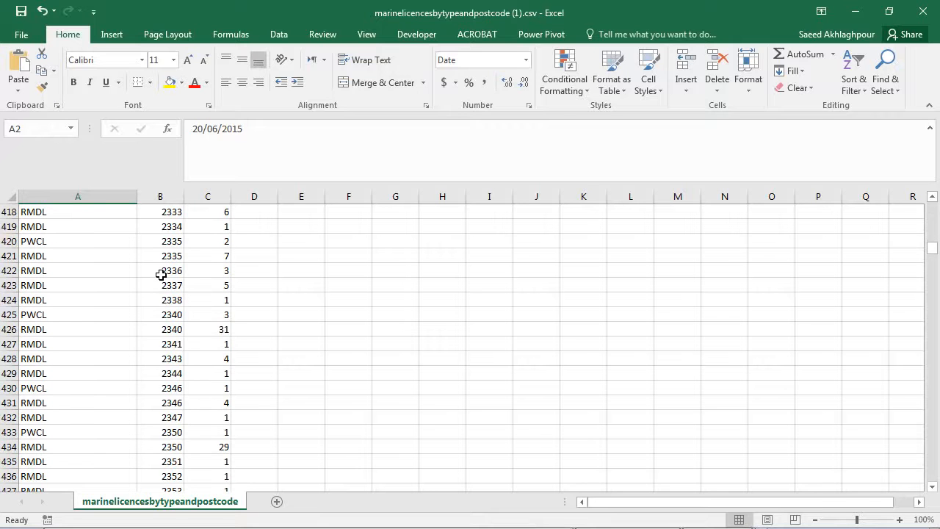
key(ctrl+f)
text(4000)
key(Return)
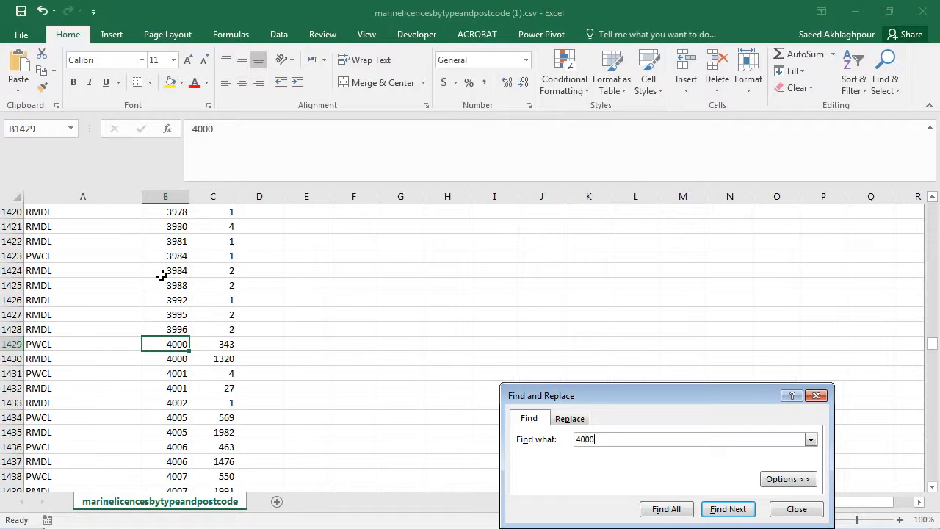
key(Escape)
Delete the entire rows from row 2 through row 1428, removing every entry with a postcode below 4000 while keeping the header row.
click(178, 332)
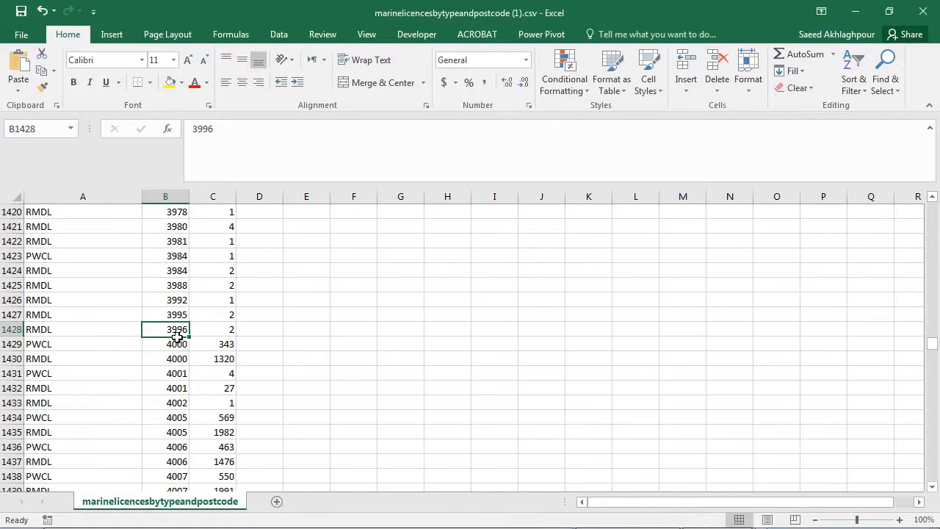
drag(48, 335, 87, 303)
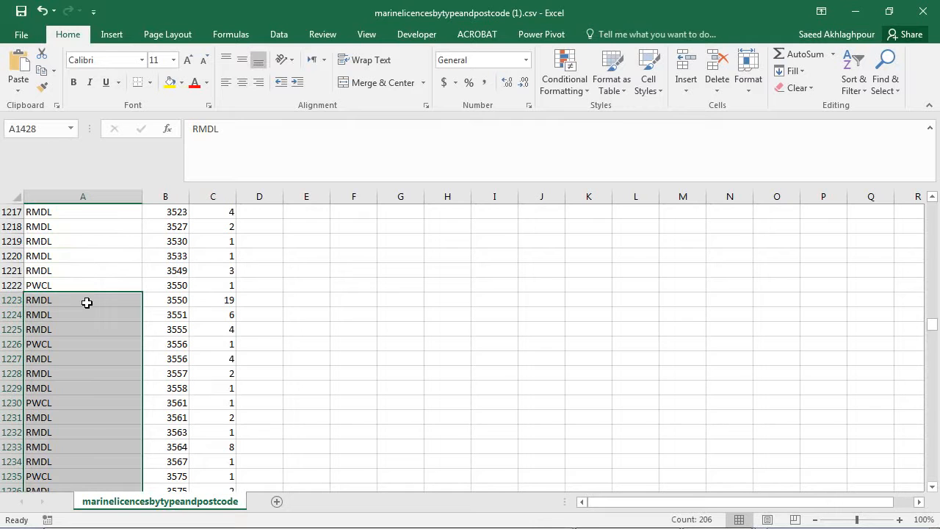
key(ctrl+shift+Up)
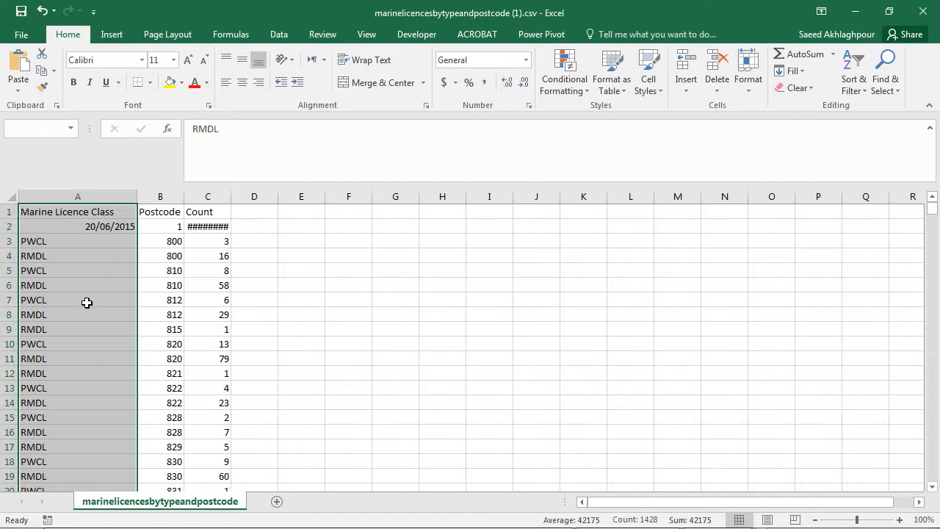
key(shift+Down)
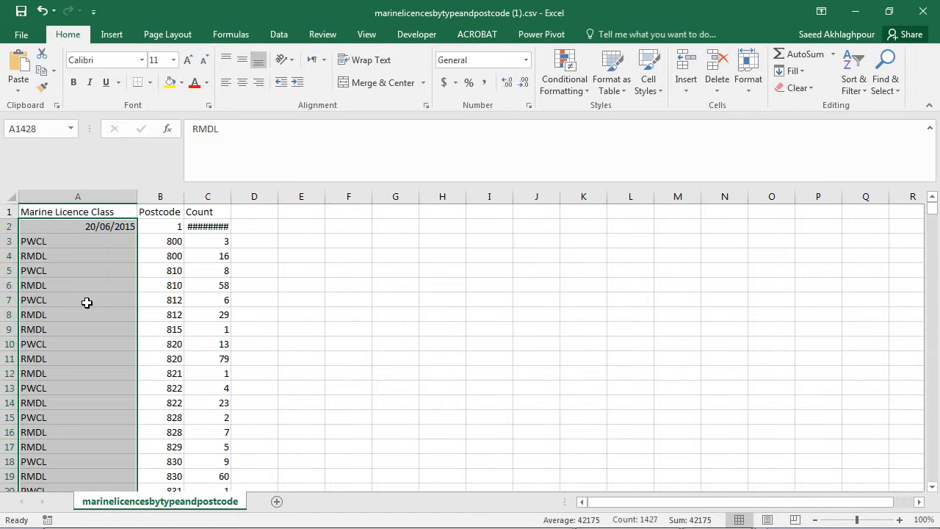
right_click(87, 260)
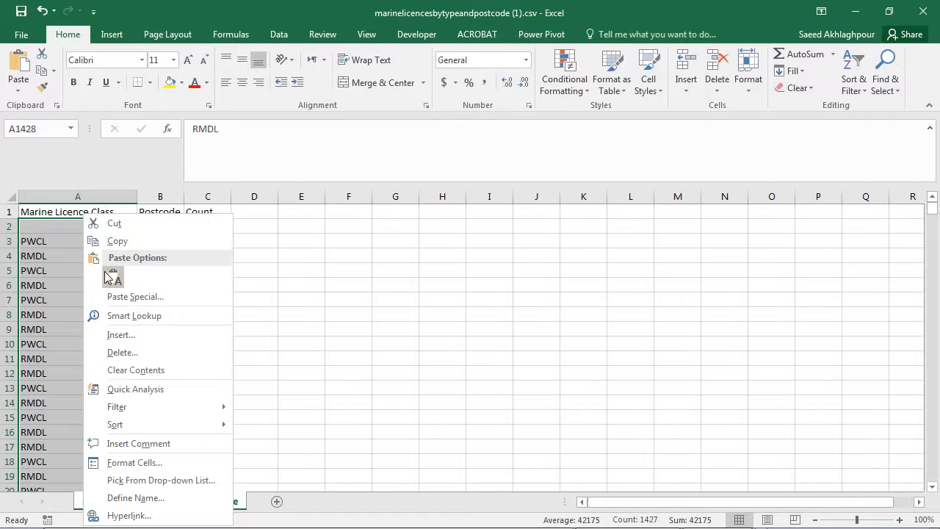
click(157, 357)
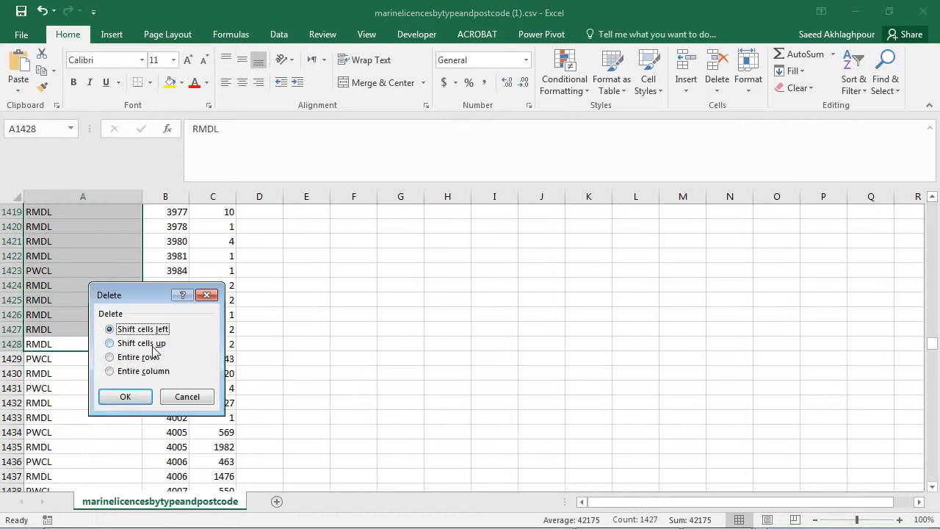
click(156, 358)
click(141, 399)
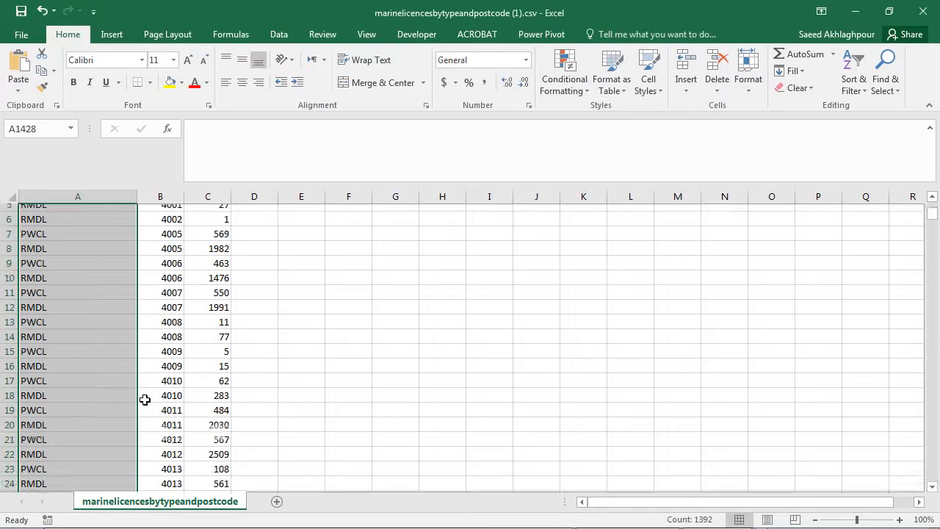
Look down the Postcode column to find the first row with a postcode of 5000 or higher.
click(168, 228)
scroll(168, 307, down, 4)
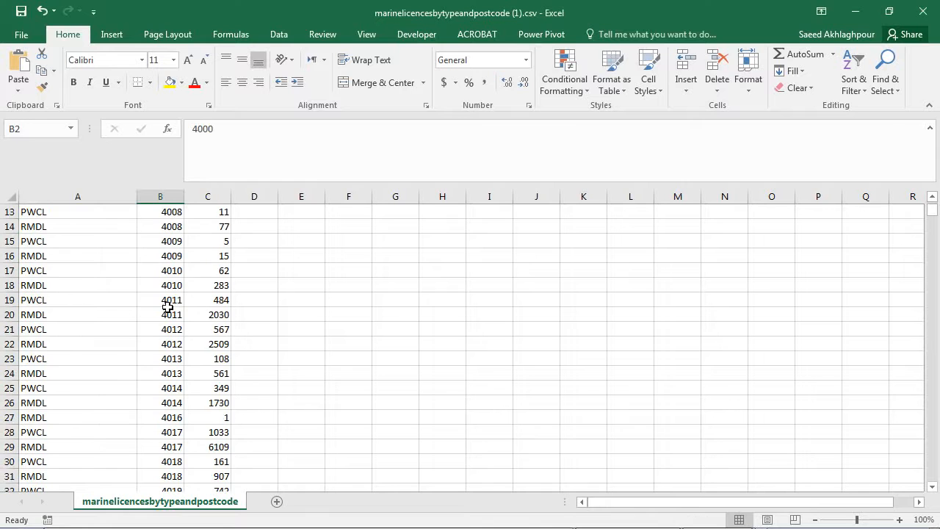
scroll(169, 307, down, 6)
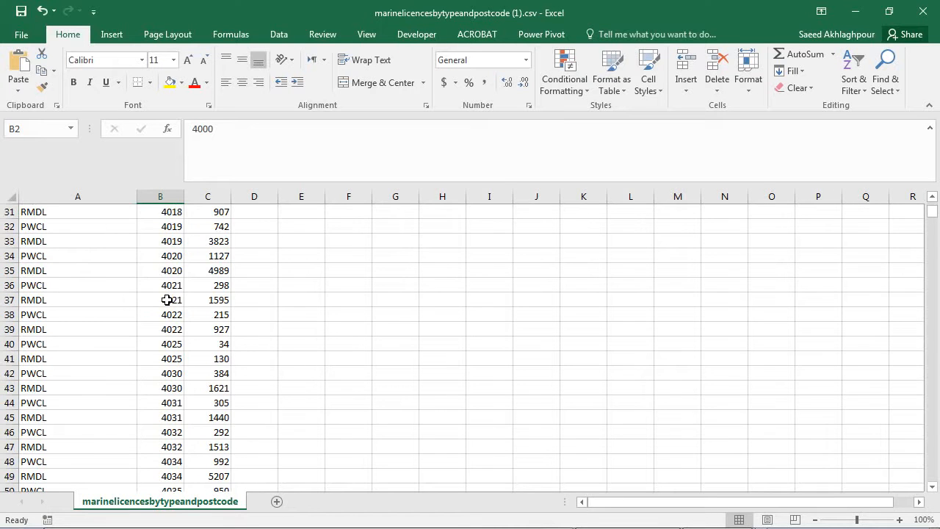
key(Page_Down)
key(Page_Down)
key(Page_Down)
key(Page_Down)
key(Page_Down)
key(Page_Down)
key(Page_Down)
key(Page_Down)
key(Page_Down)
key(Page_Down)
key(Page_Down)
key(Page_Down)
key(Page_Down)
key(Page_Down)
key(Page_Down)
key(Page_Down)
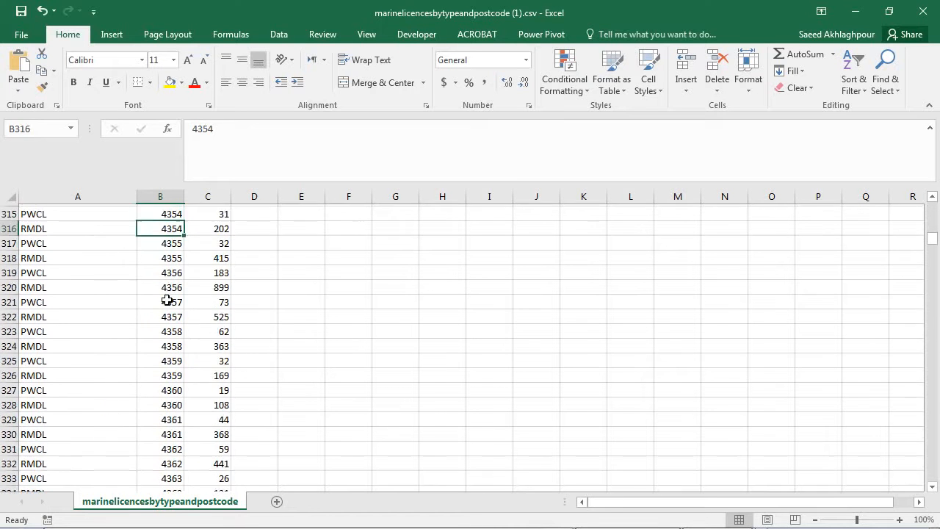
key(Page_Down)
key(Page_Down)
key(Page_Down)
key(Page_Down)
key(Page_Down)
key(Page_Down)
key(Page_Down)
key(Page_Down)
key(Page_Down)
key(Page_Down)
key(Page_Down)
key(Page_Down)
key(Page_Down)
key(Page_Down)
key(Page_Down)
key(Page_Down)
key(Page_Down)
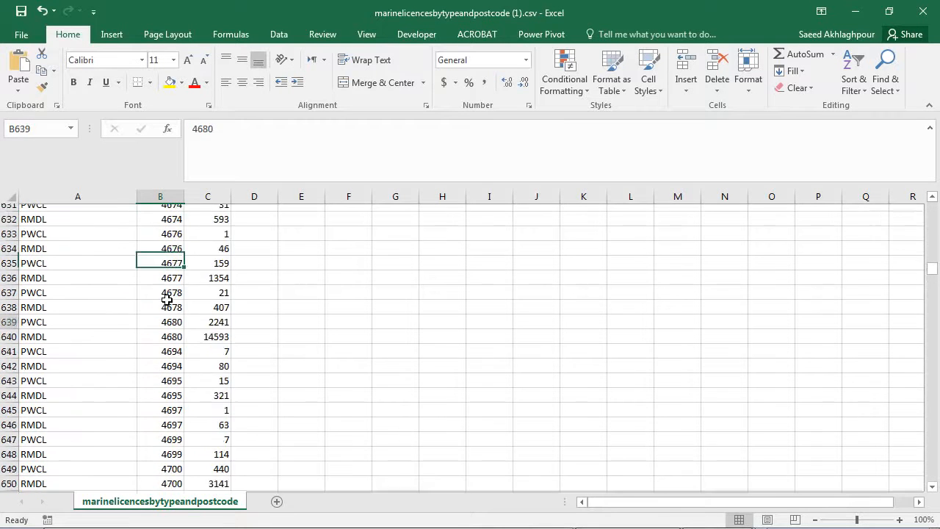
key(Page_Down)
key(Page_Down)
key(Page_Down)
key(Page_Down)
key(Page_Down)
key(Page_Down)
key(Page_Down)
key(Page_Down)
key(Page_Down)
key(Page_Down)
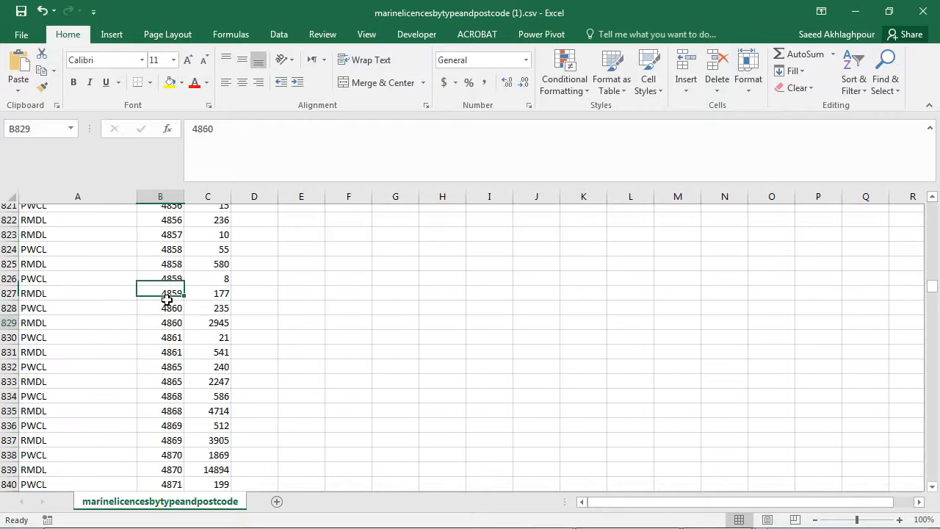
key(Page_Down)
key(Page_Down)
key(Page_Down)
key(Page_Down)
key(Page_Up)
key(Page_Up)
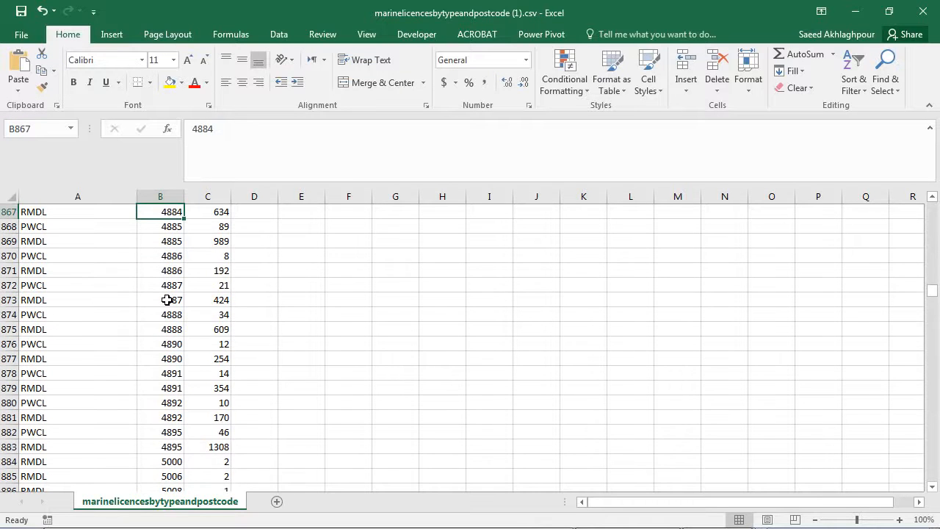
scroll(167, 300, down, 2)
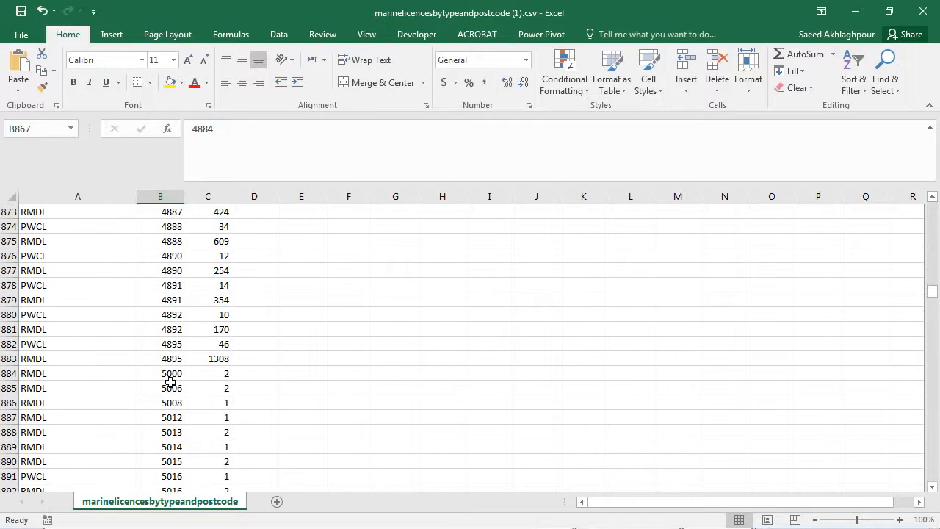
Delete the entire rows from the first 5000 postcode in row 884 down to the Summary row 1393.
drag(65, 381, 63, 466)
right_click(72, 408)
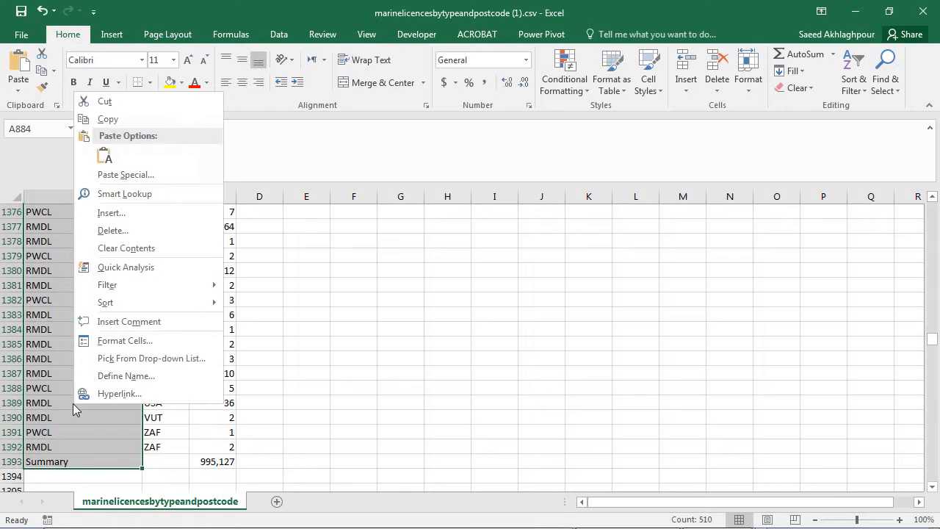
click(167, 232)
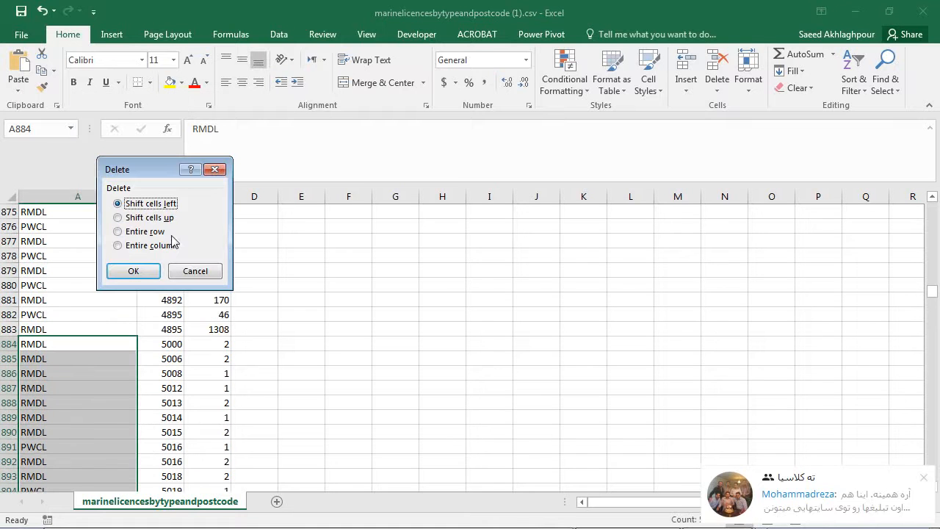
click(924, 477)
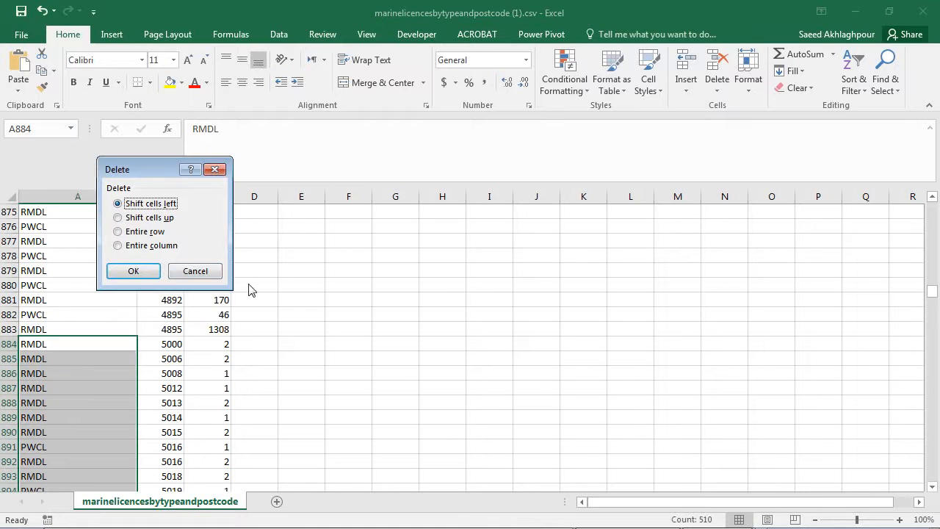
click(156, 233)
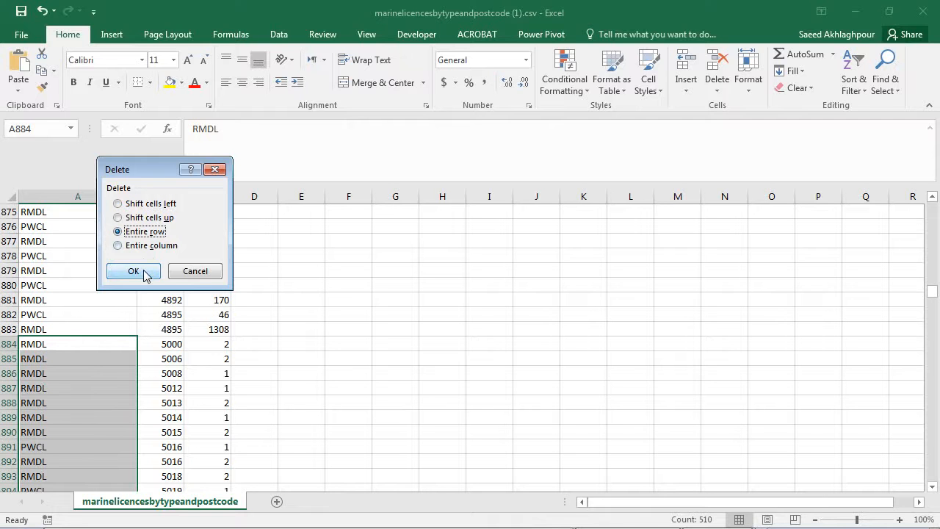
click(133, 271)
mouse_move(811, 518)
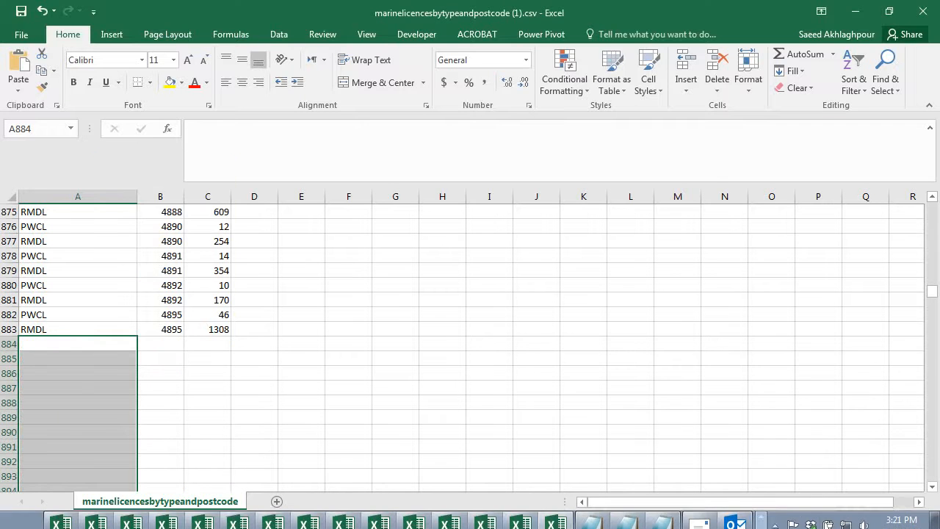
click(775, 514)
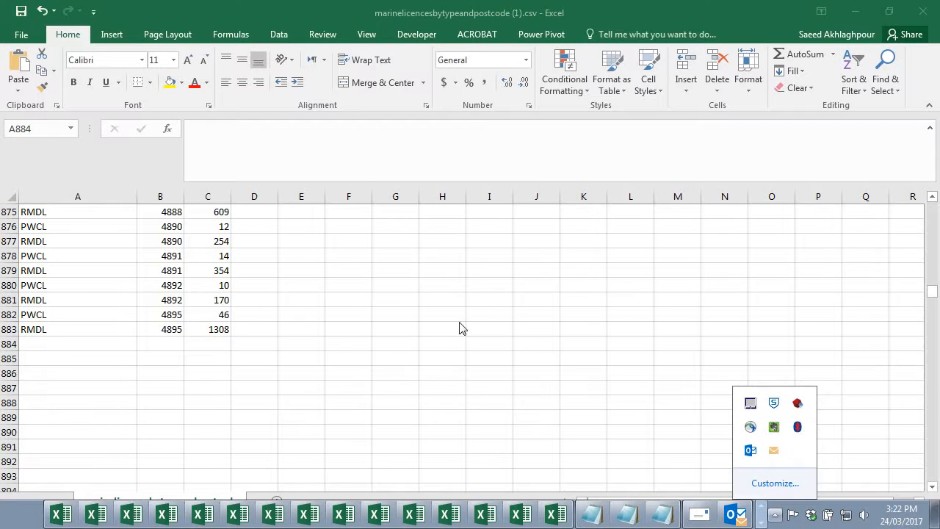
click(355, 301)
Return to the start of the table and examine the PWCL and RMDL counts for postcodes 4000 and 4001.
scroll(144, 296, up, 10)
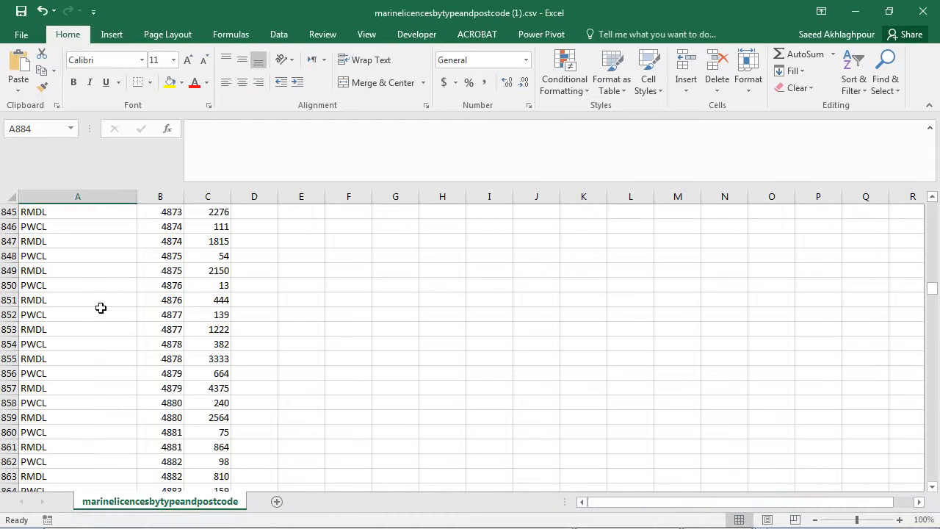
scroll(103, 309, up, 20)
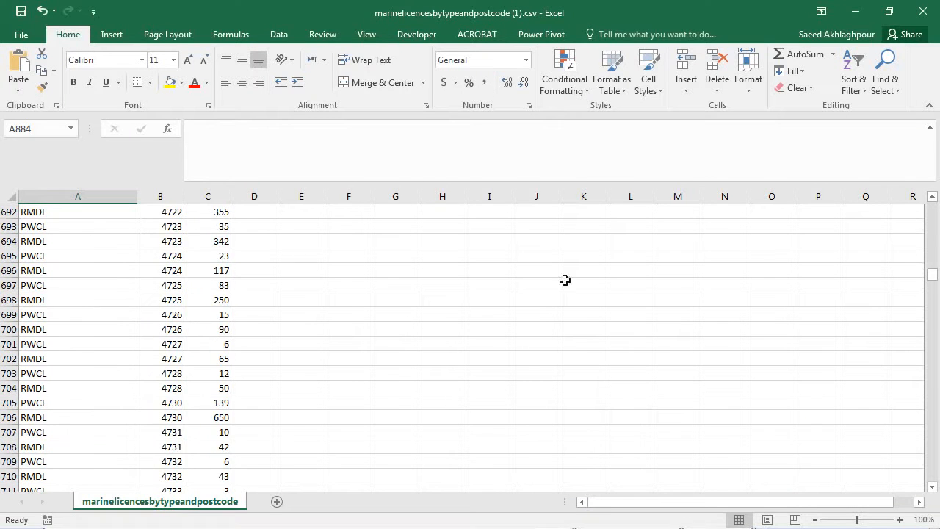
drag(933, 276, 935, 199)
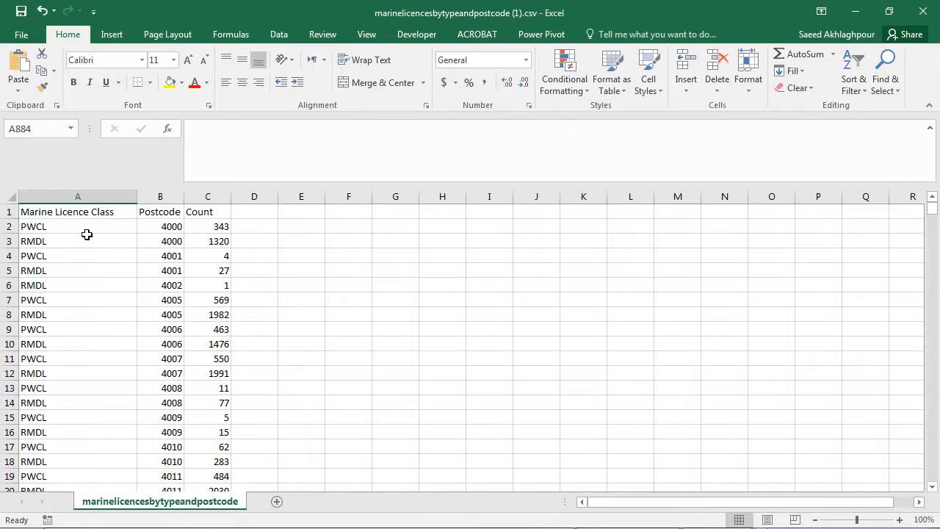
mouse_move(45, 232)
mouse_down()
mouse_move(50, 283)
mouse_move(51, 231)
mouse_move(51, 239)
mouse_up()
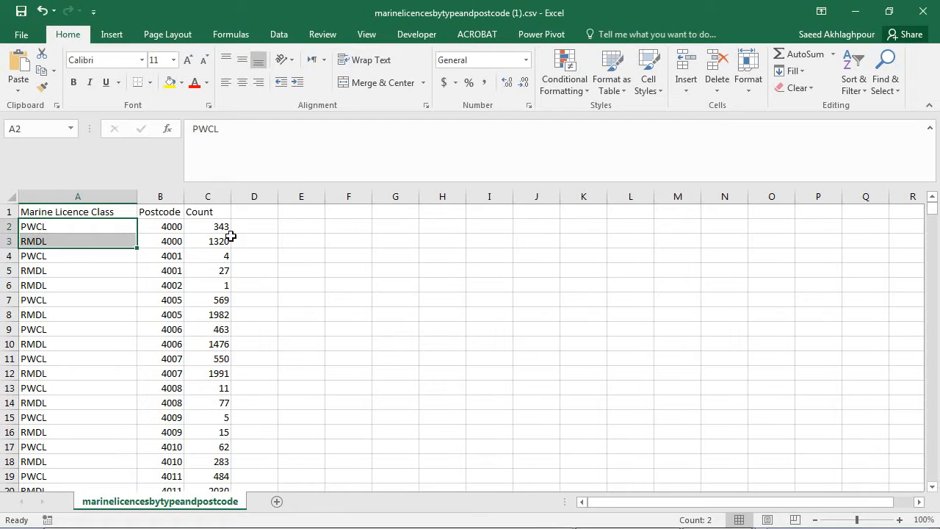
drag(226, 229, 225, 240)
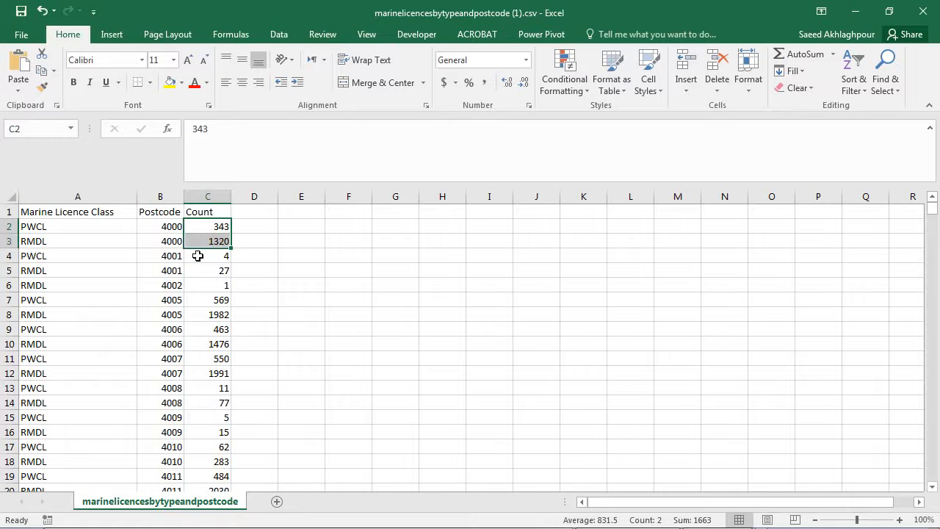
drag(225, 231, 221, 273)
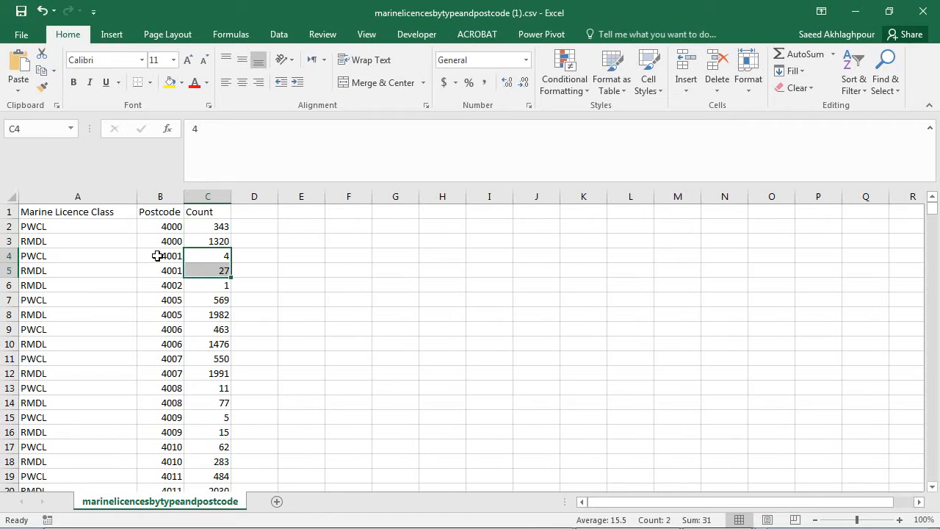
Add subtotals to the whole table that sum Count at each change in Postcode, with the summary below the data.
click(110, 233)
key(ctrl+a)
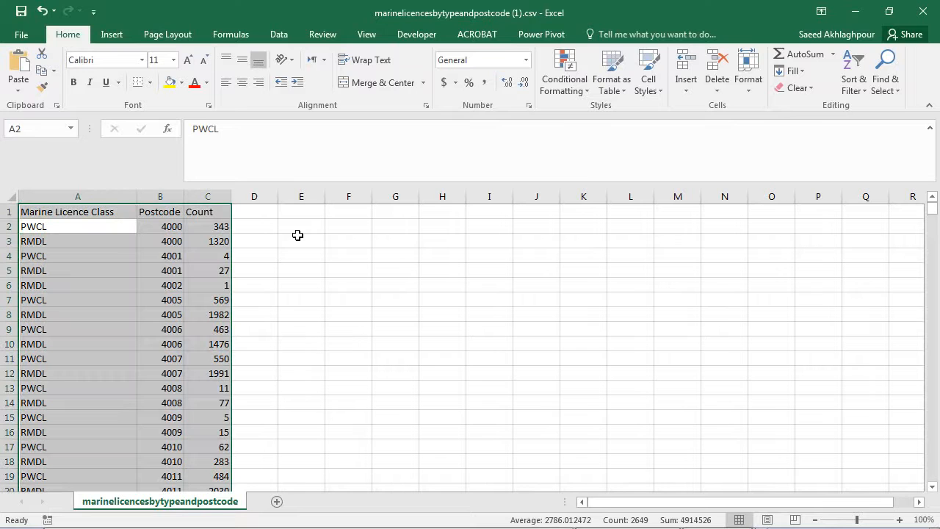
click(273, 35)
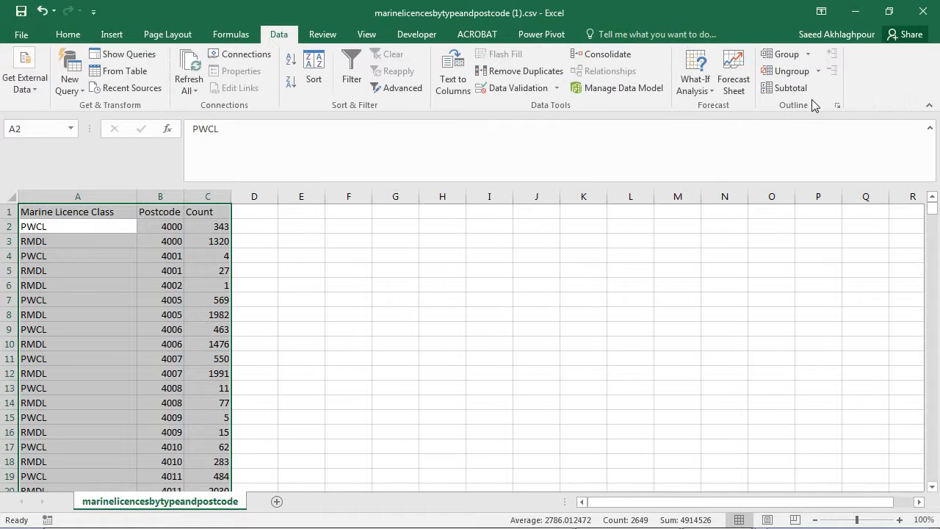
click(793, 94)
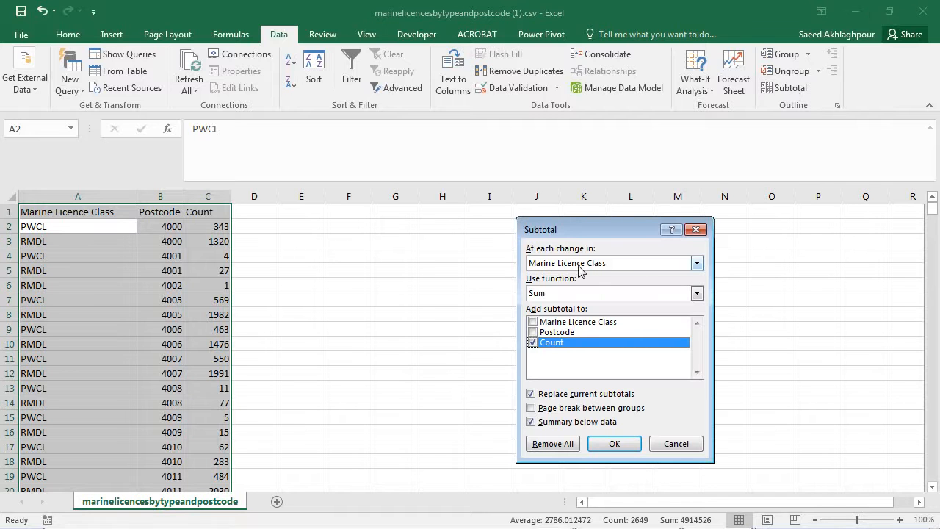
click(574, 265)
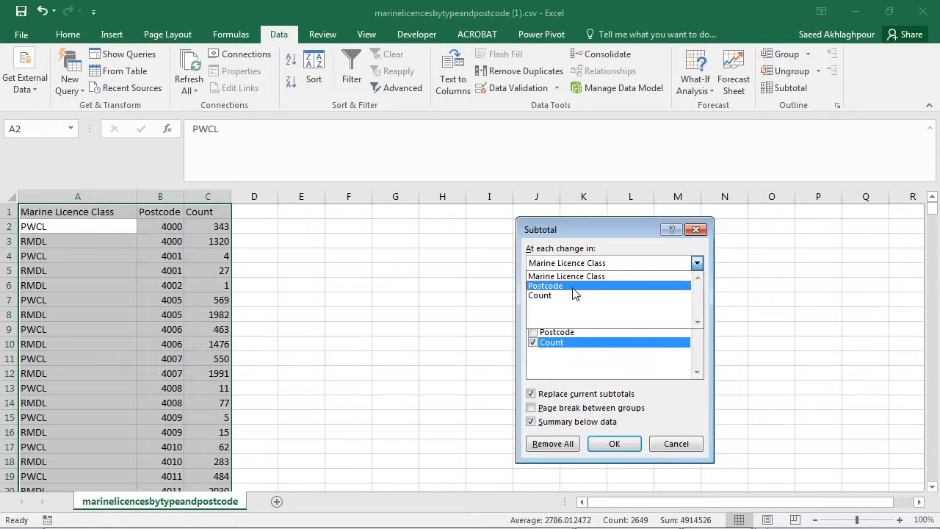
click(574, 290)
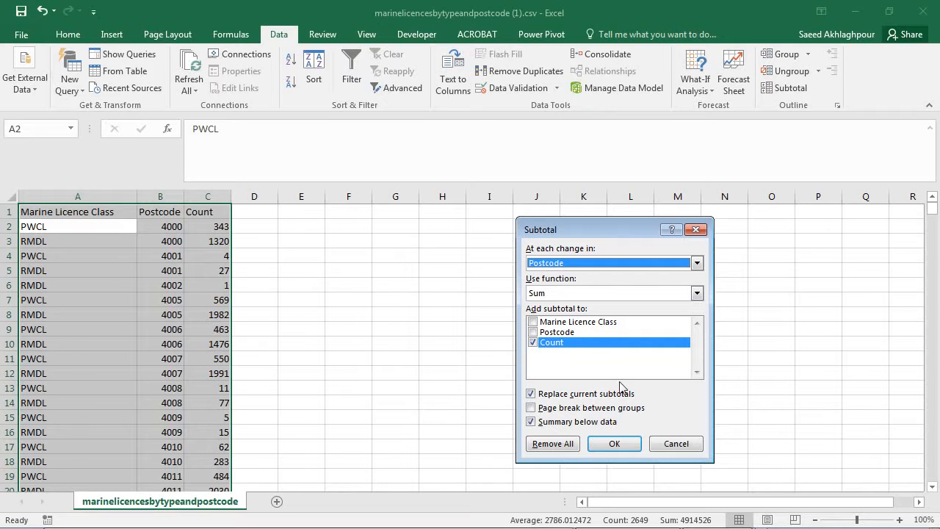
click(614, 445)
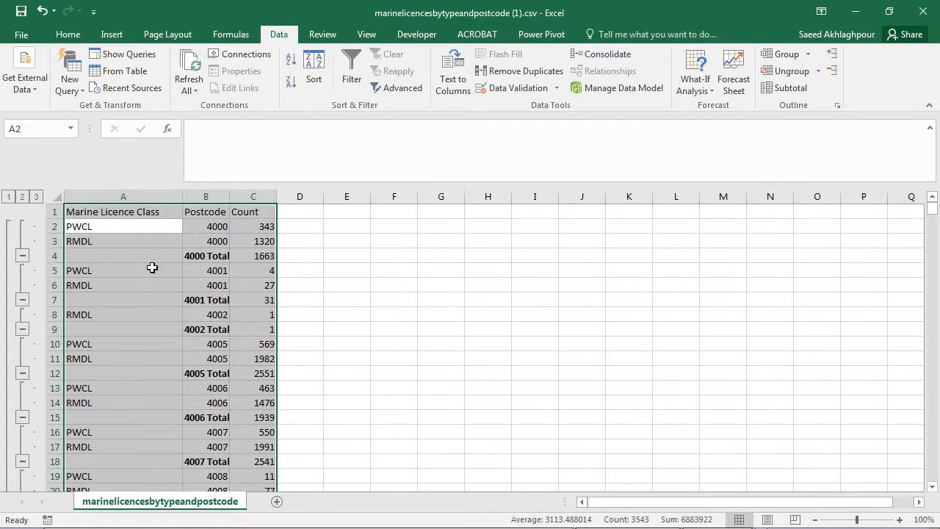
Check the two count values for postcode 4000 that feed its subtotal row.
click(229, 231)
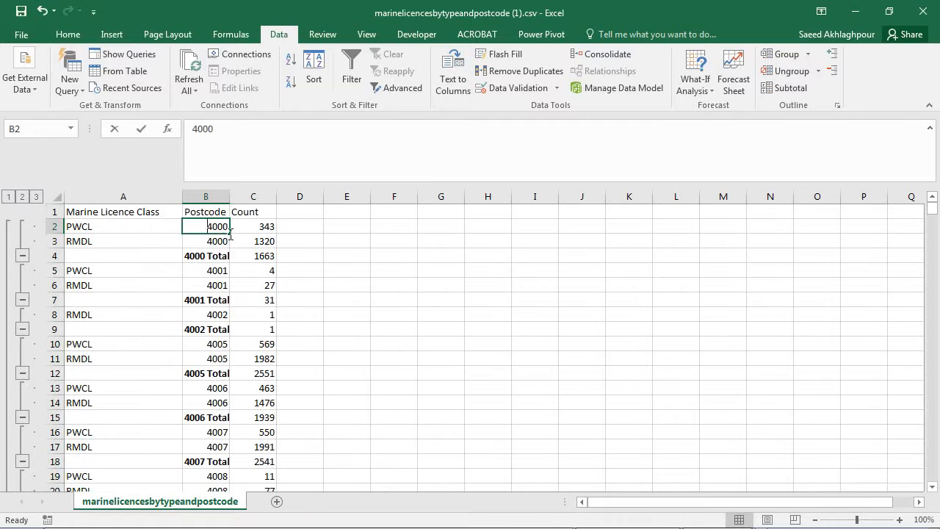
click(250, 241)
click(262, 224)
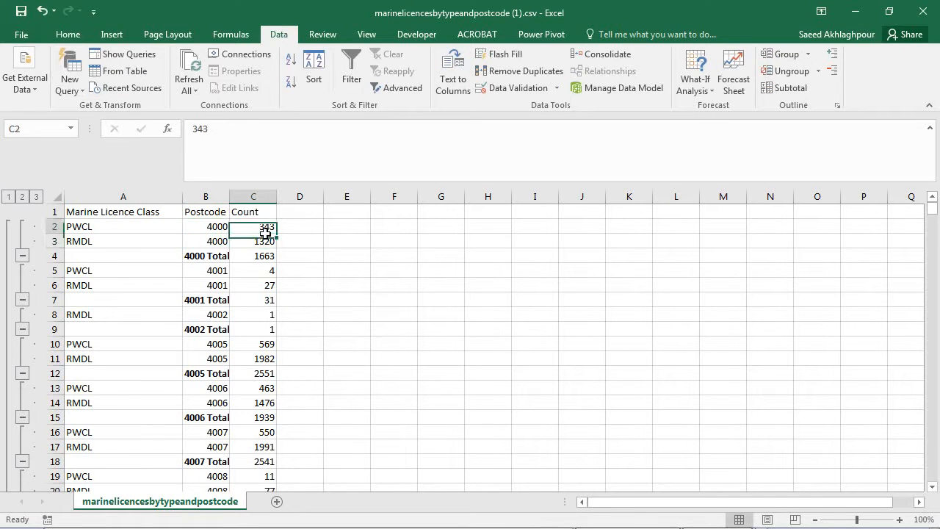
click(265, 244)
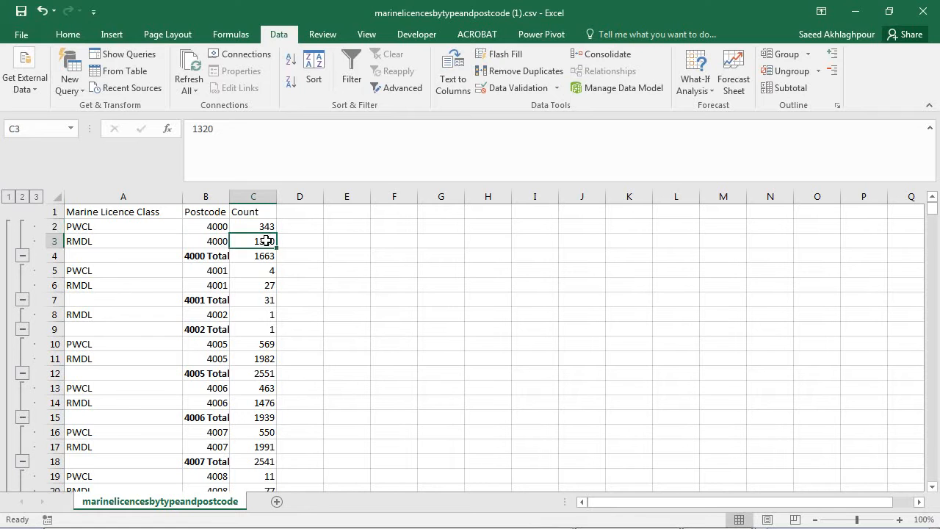
Check the label and SUBTOTAL formula in the 4000 Total row.
double_click(268, 260)
click(224, 256)
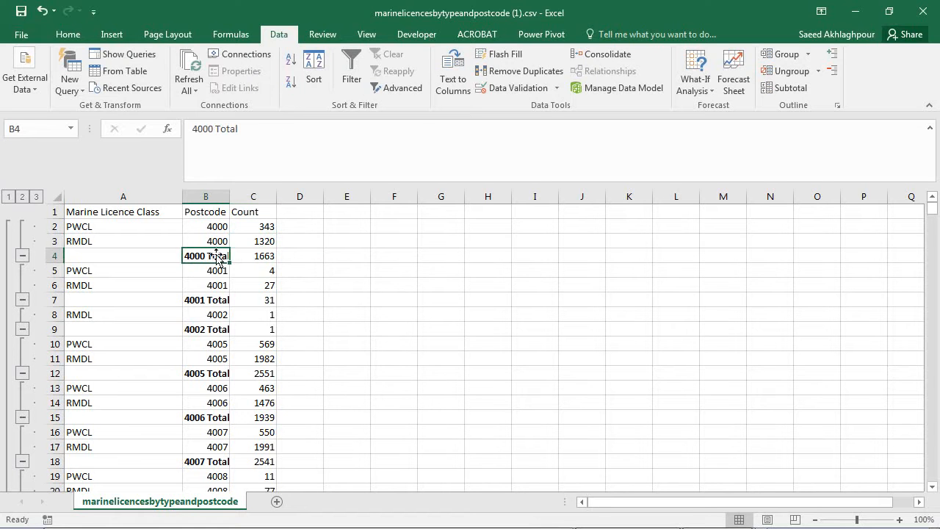
click(255, 261)
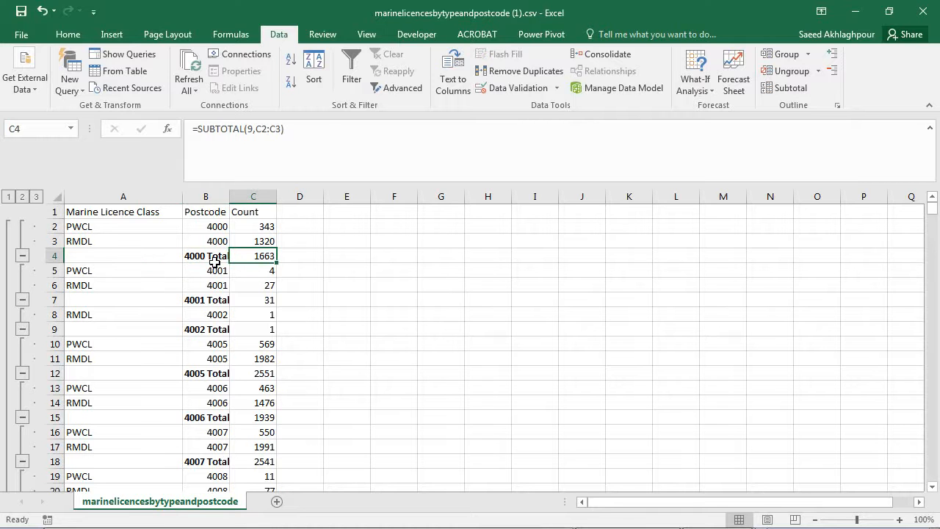
drag(214, 262, 245, 257)
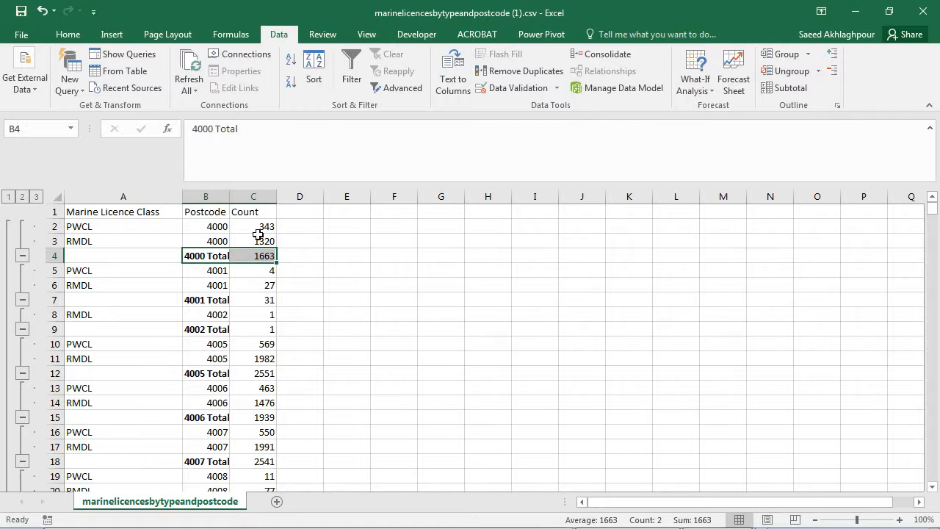
Hide the detail rows across the whole table so only the header and postcode subtotal rows are shown.
click(254, 316)
key(ctrl+a)
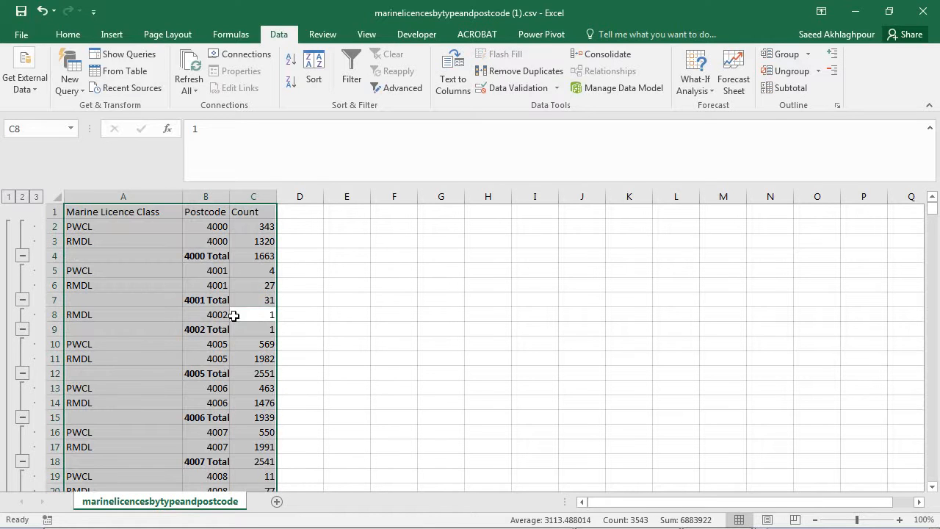
click(833, 76)
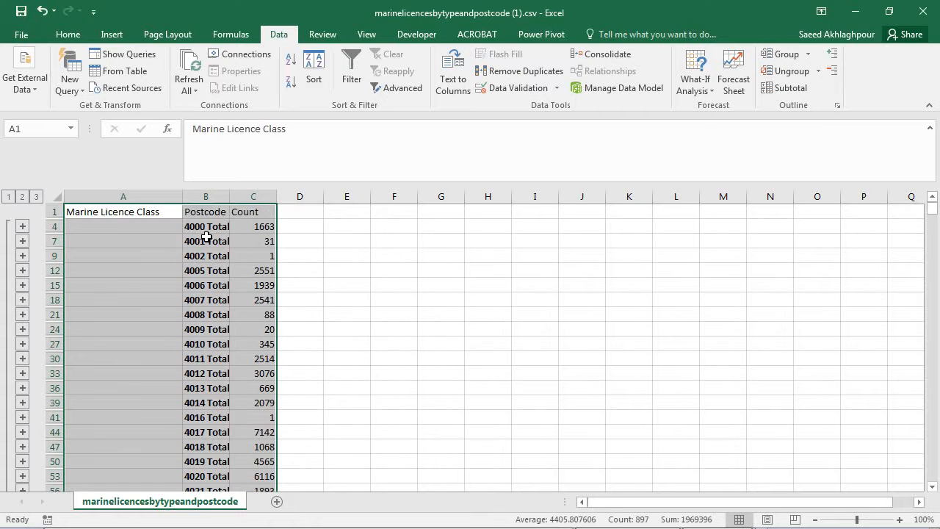
Select the entire Postcode and Count columns.
click(206, 228)
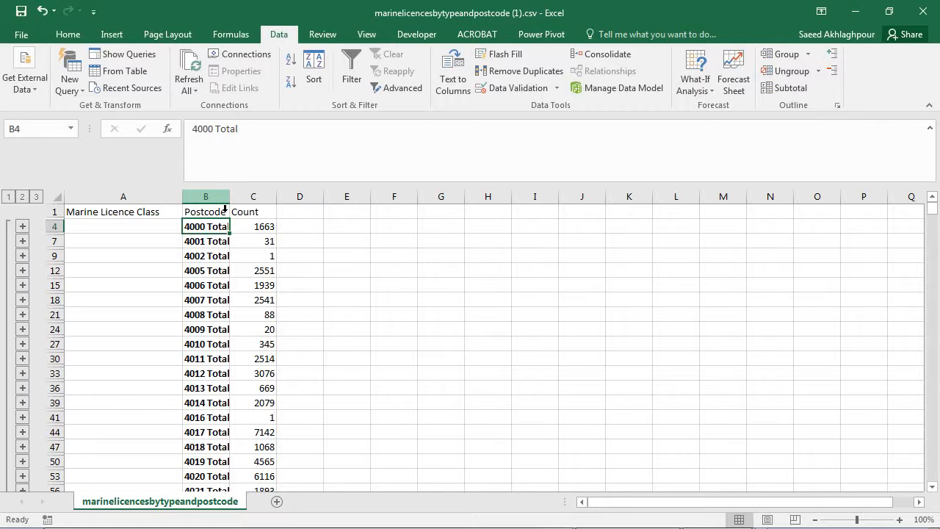
click(225, 209)
ctrl+click(274, 209)
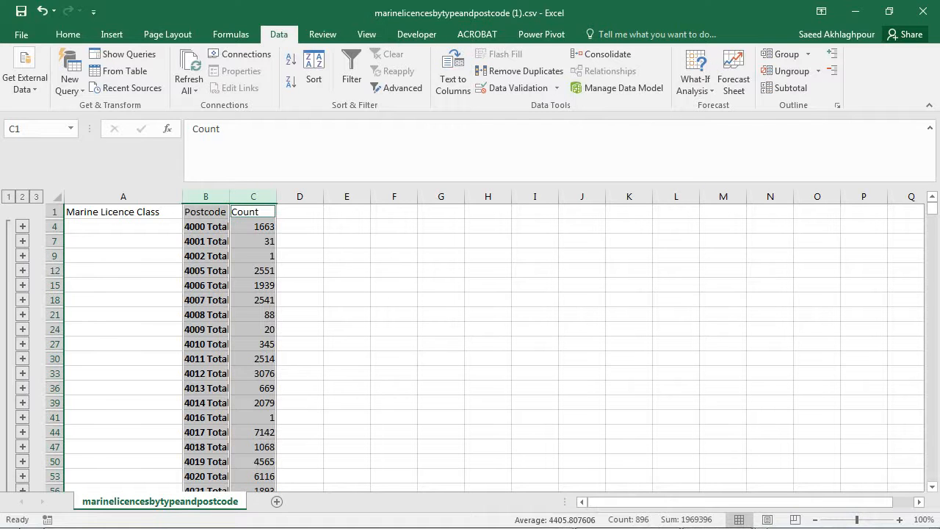
Open a Notepad window beside the table and leave its document empty.
click(14, 522)
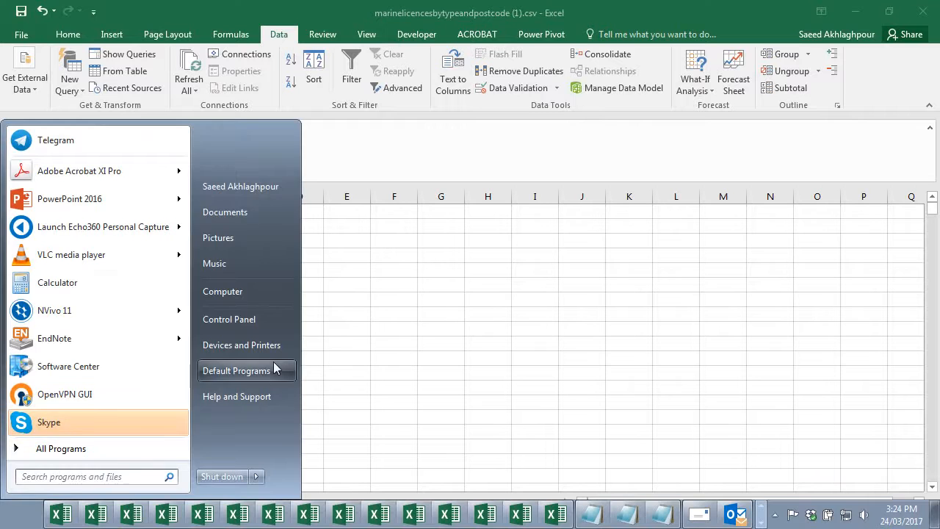
click(359, 346)
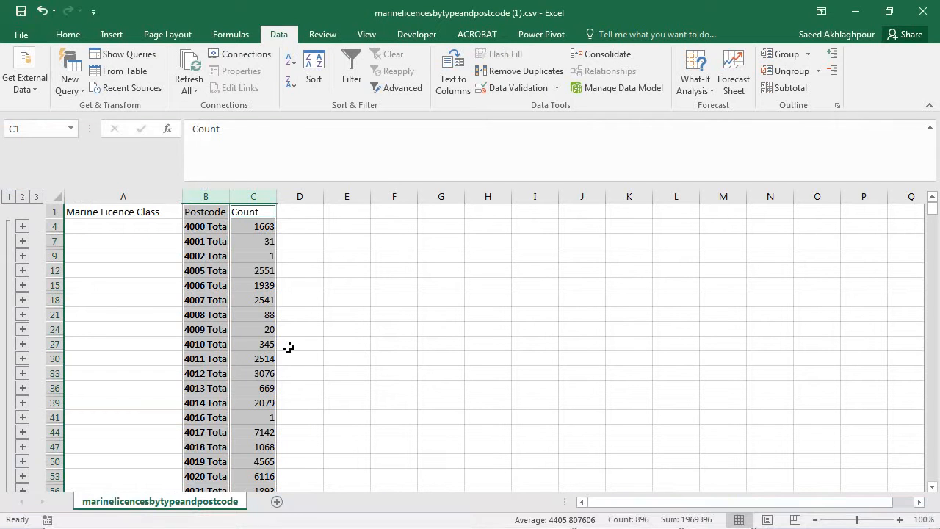
key(super+r)
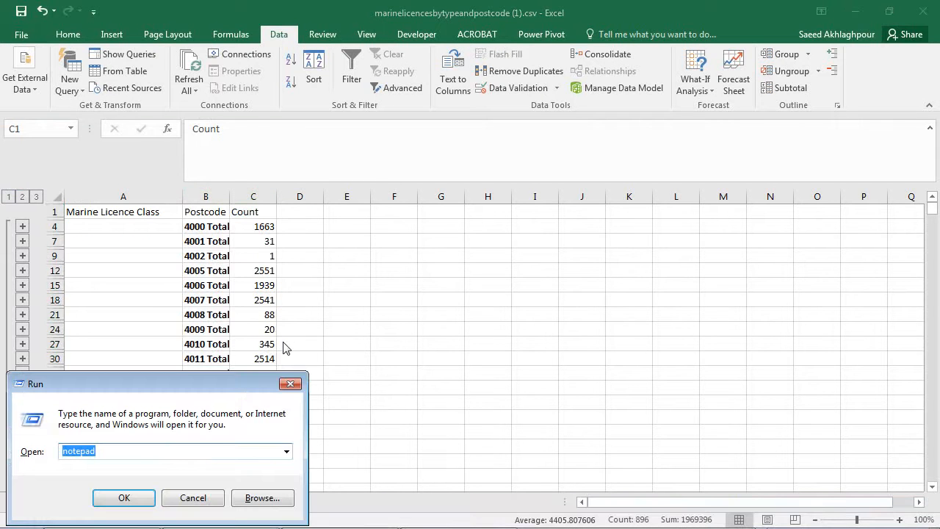
key(Return)
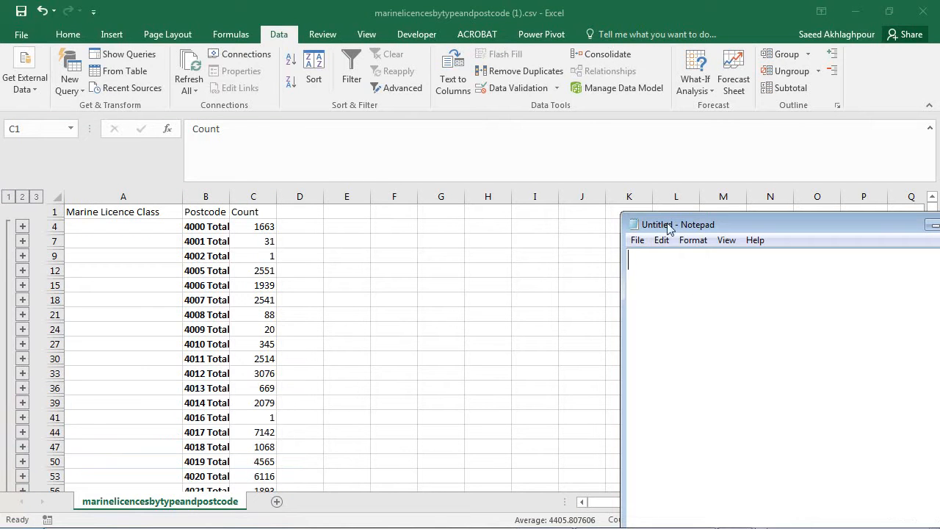
drag(655, 217, 485, 121)
text(C:\Users\uqsakhla\Downloads)
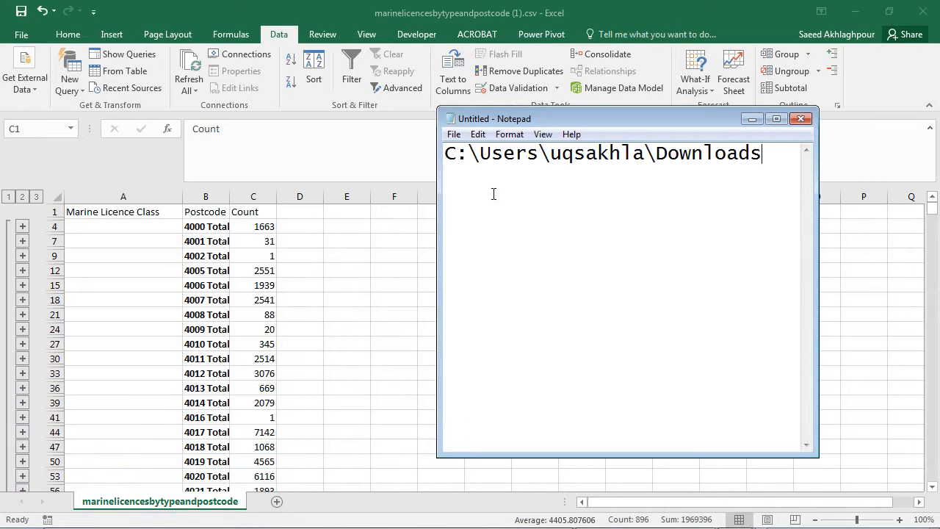
key(ctrl+a)
key(Delete)
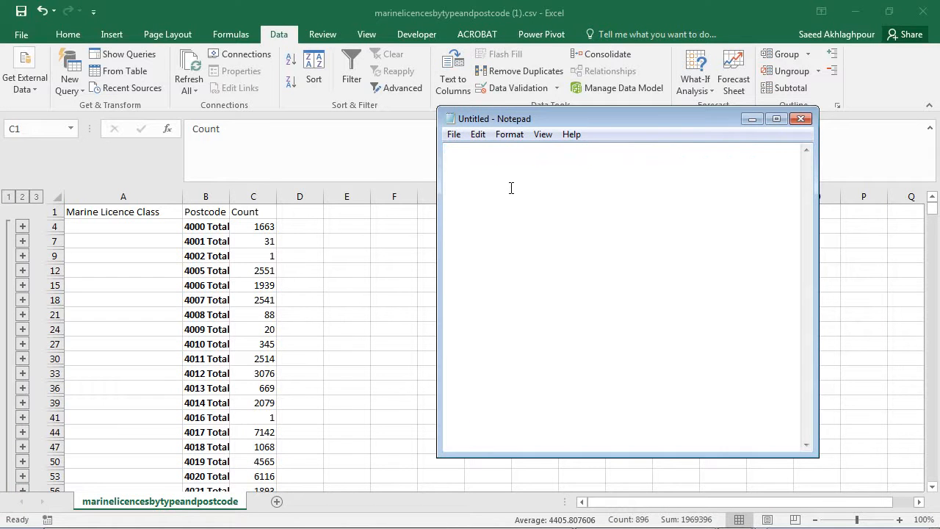
Copy the selected Postcode and Count columns from Excel, paste them into Notepad and return to the start of the text.
key(alt+Tab)
right_click(216, 213)
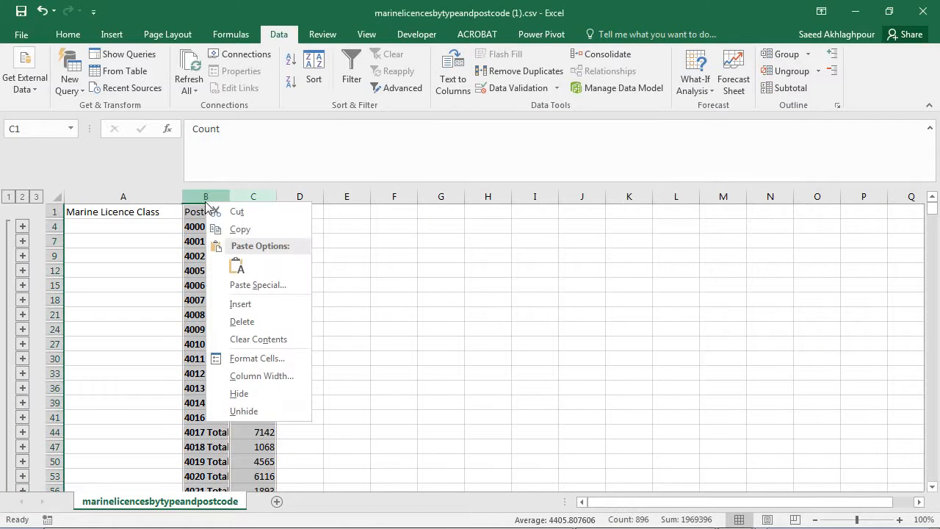
click(236, 226)
key(alt+Tab)
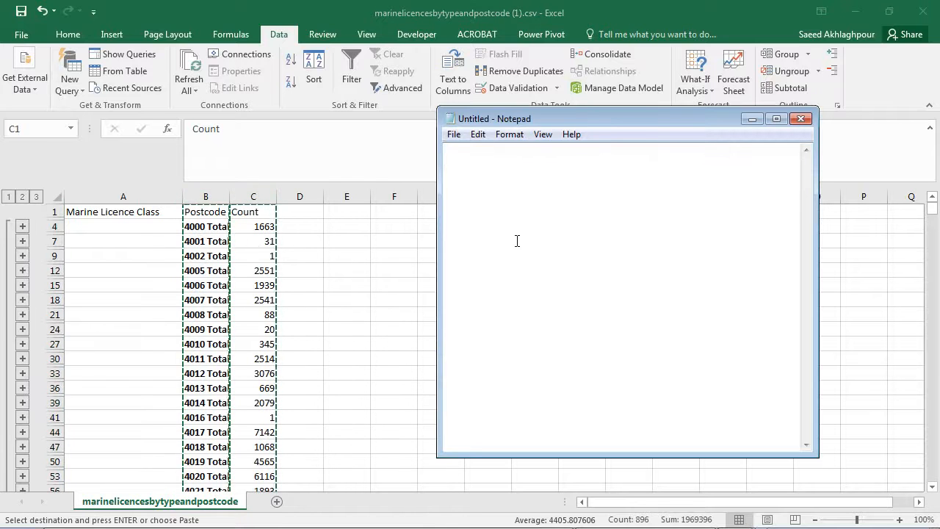
key(ctrl+v)
drag(805, 434, 788, 144)
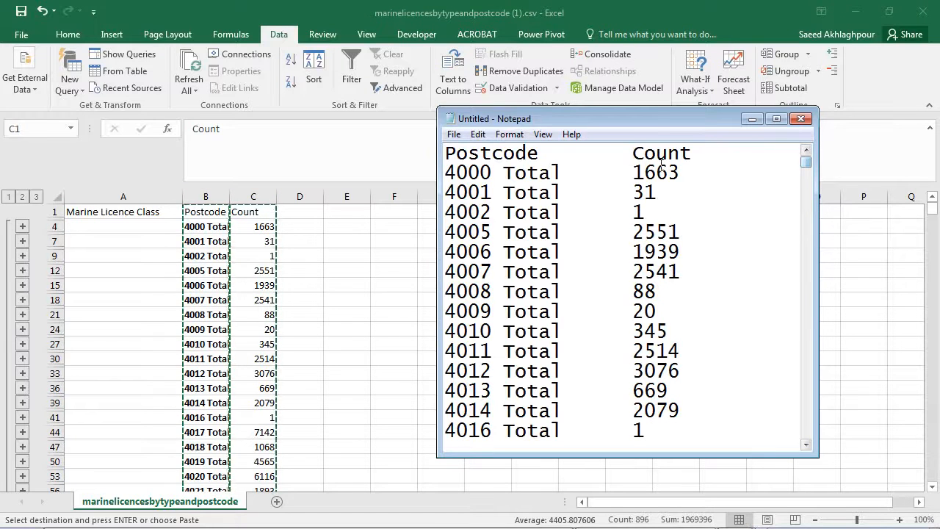
Copy the word "Total" with its leading space from the 4000 line in Notepad.
double_click(531, 176)
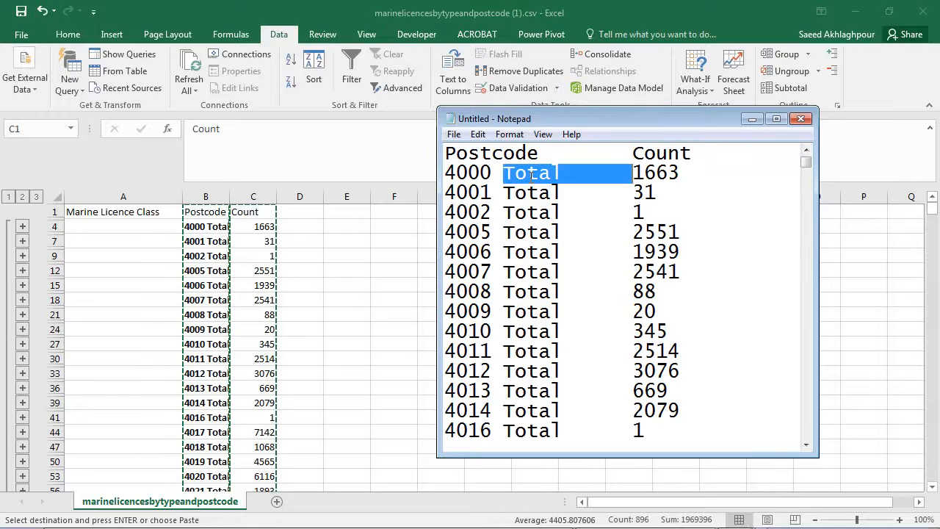
click(562, 174)
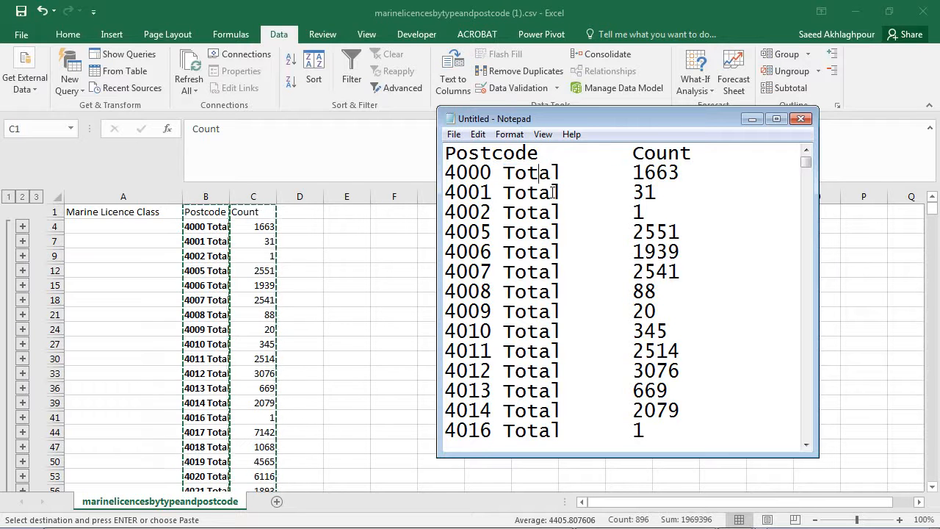
key(shift+Left)
key(shift+Left)
key(shift+Left)
key(shift+Left)
key(shift+Left)
key(shift+Left)
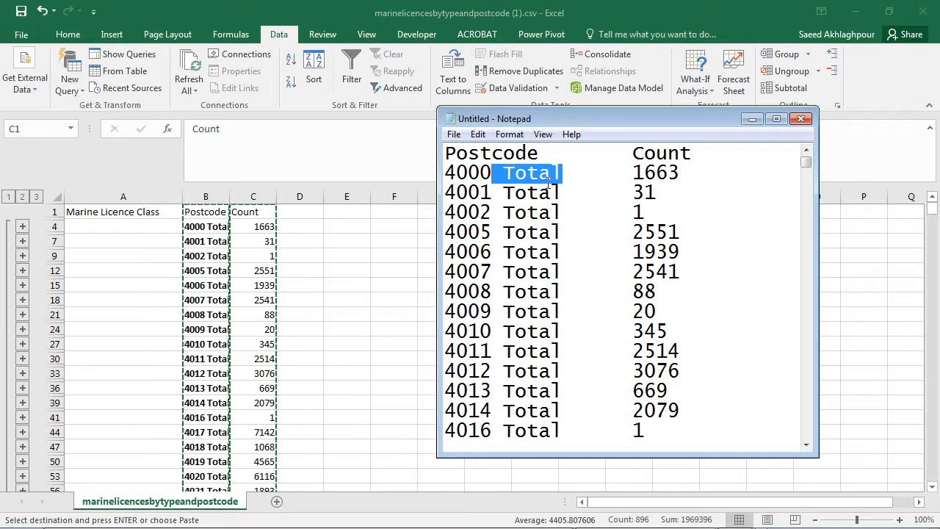
right_click(538, 174)
click(552, 214)
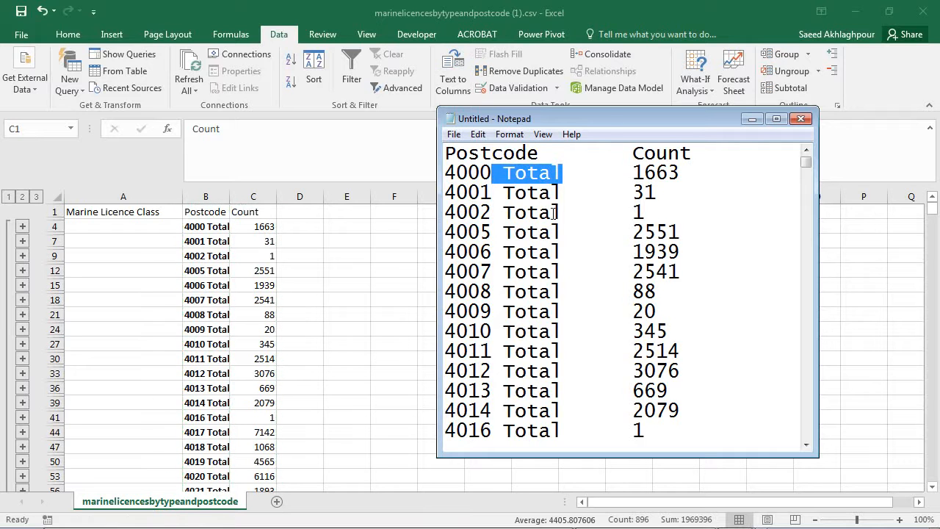
Replace every " Total" in the Notepad text with nothing, leaving plain postcodes and counts.
click(478, 134)
click(519, 273)
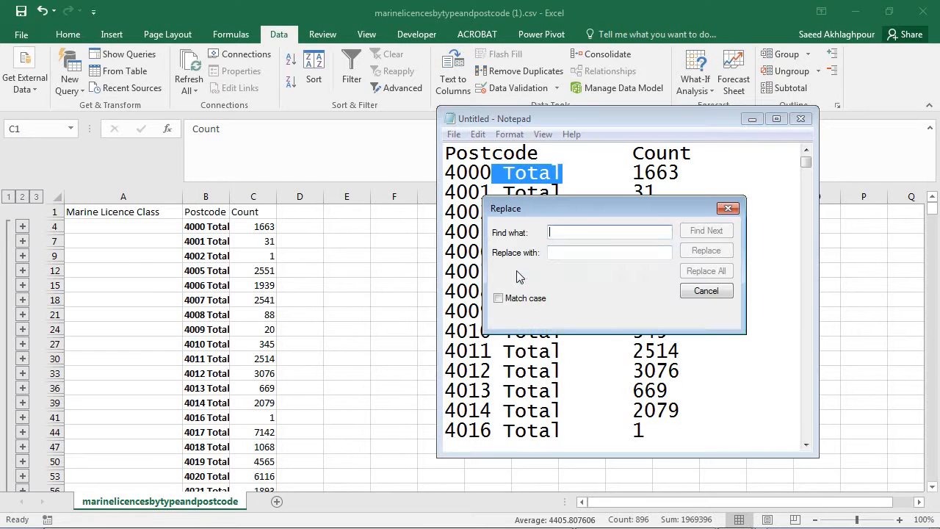
key(ctrl+v)
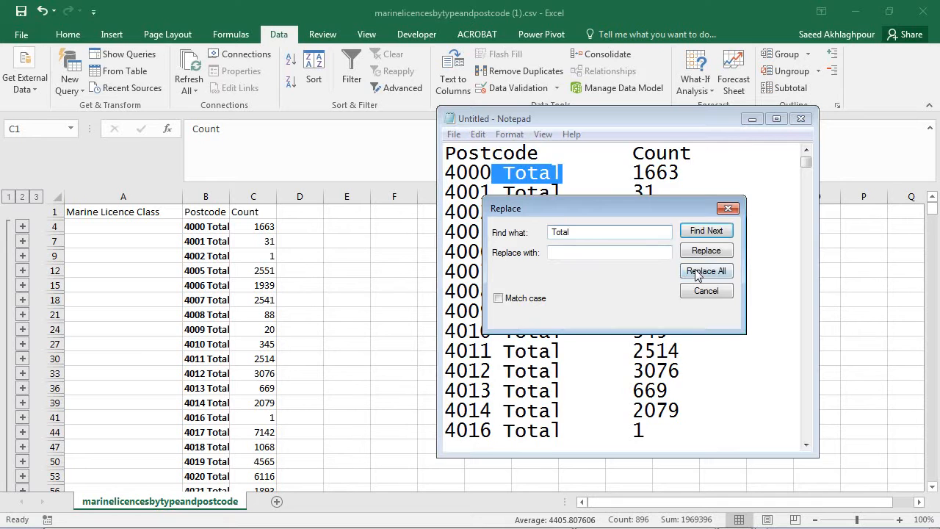
click(698, 272)
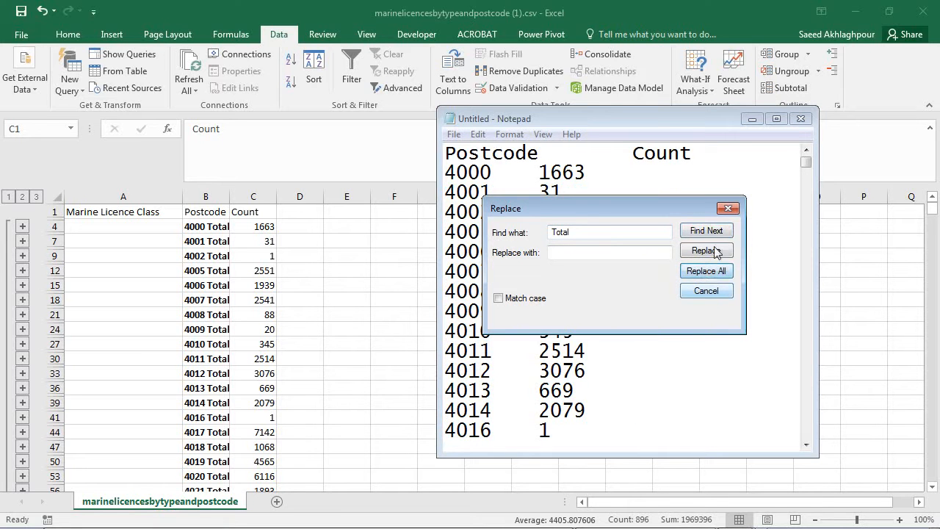
click(728, 208)
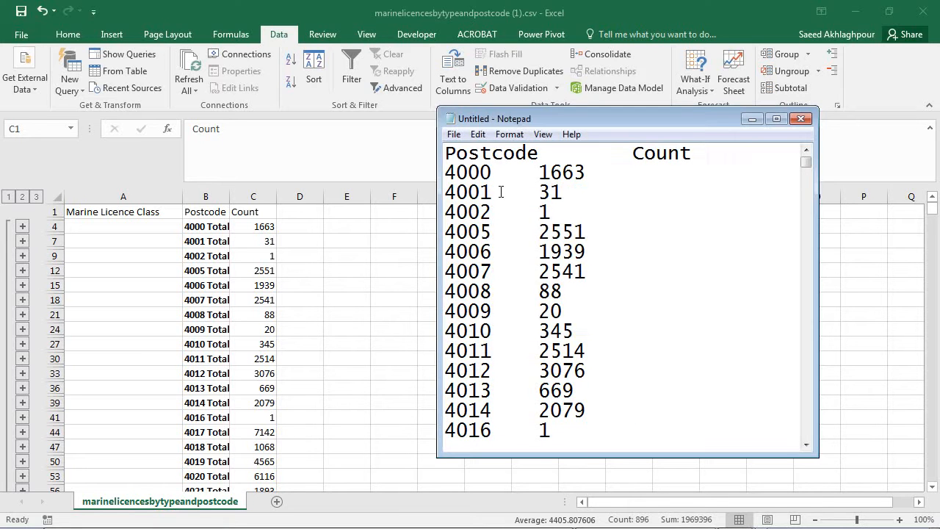
Copy all the cleaned Notepad text and paste it into cell A1 of a new blank Excel workbook.
key(ctrl+a)
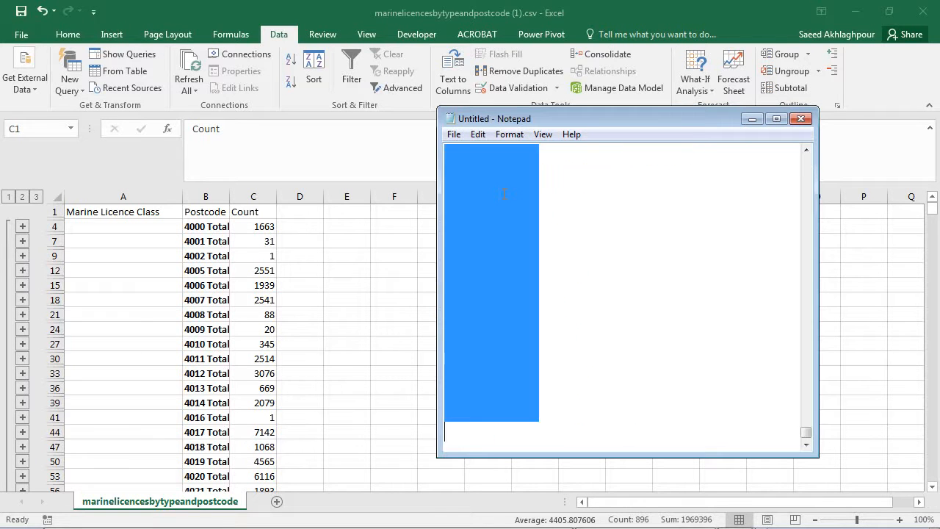
right_click(518, 261)
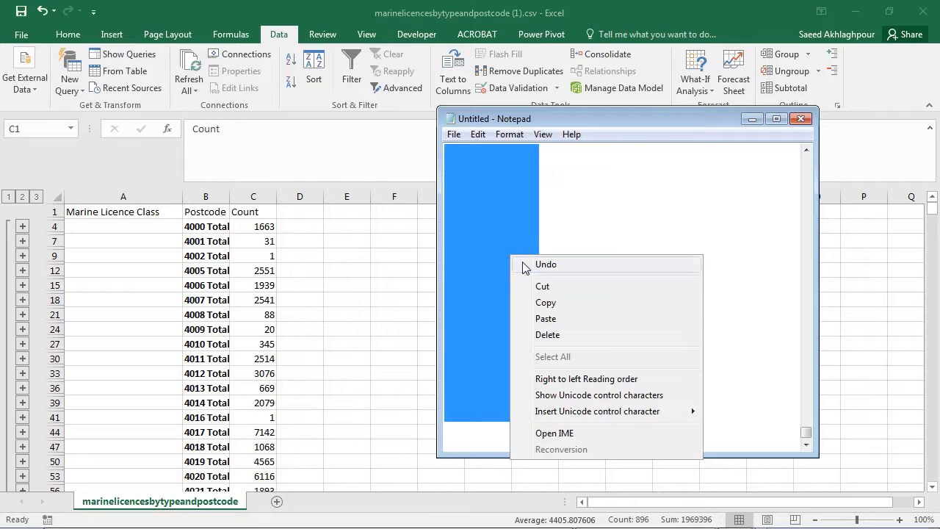
click(541, 301)
key(alt+Tab)
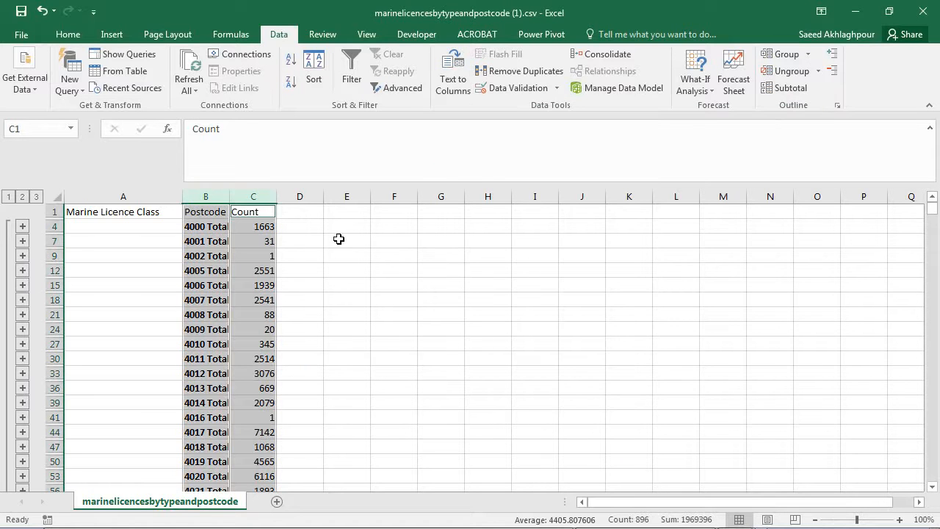
click(19, 34)
click(47, 92)
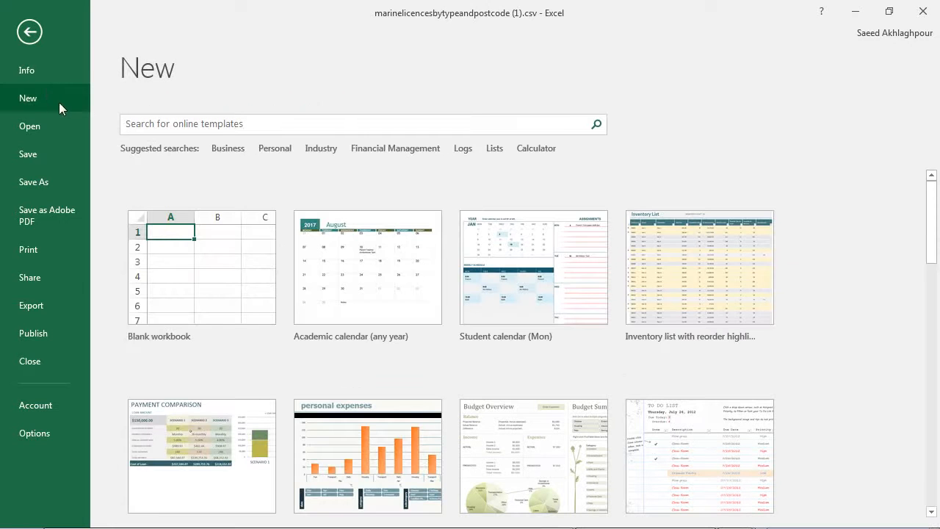
click(246, 256)
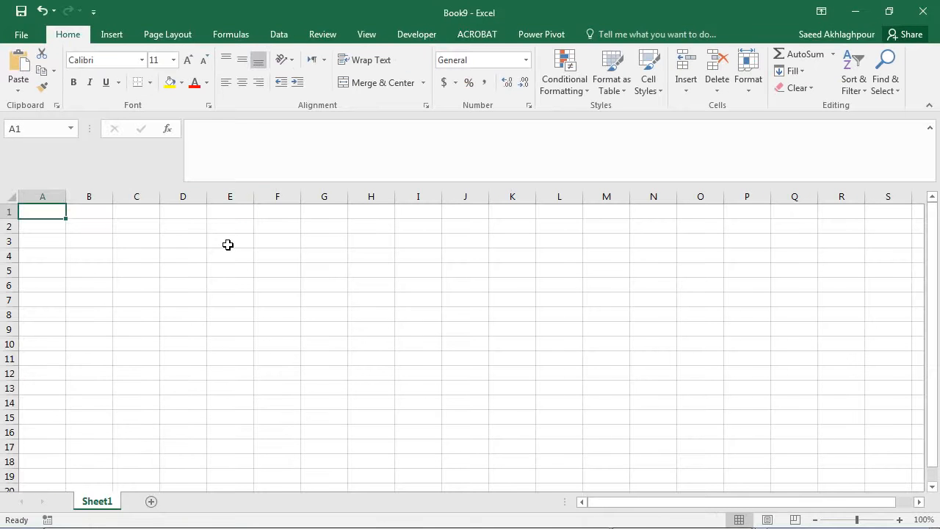
key(ctrl+v)
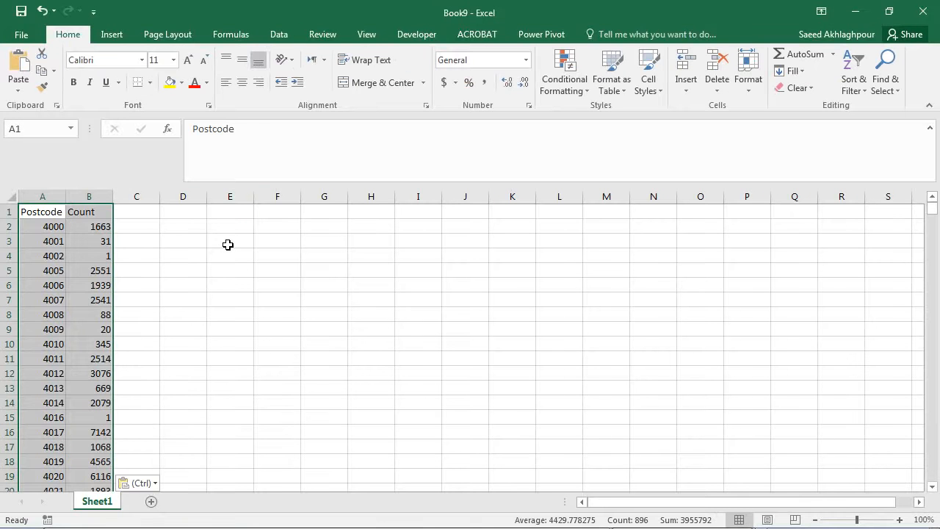
Examine the pasted postcodes and their total counts in the new workbook, starting with postcodes 4000 to 4002.
click(91, 228)
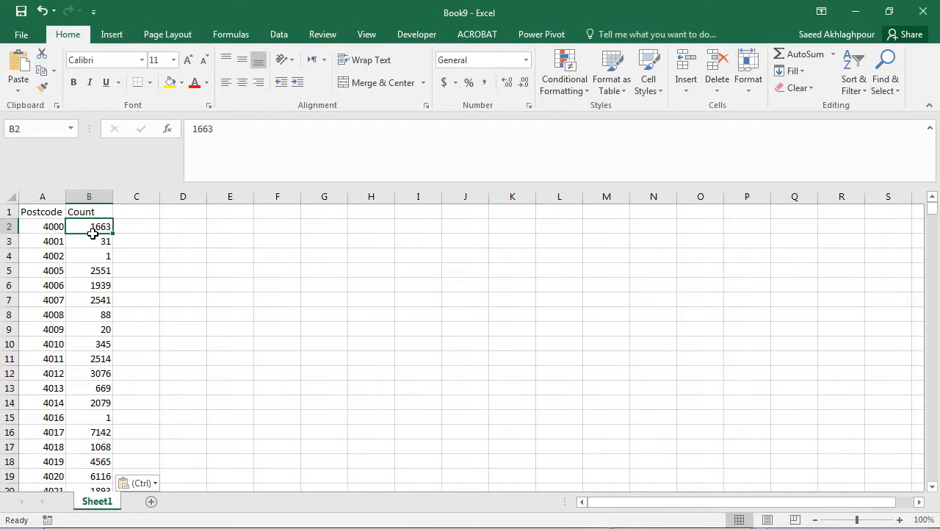
click(58, 230)
click(94, 246)
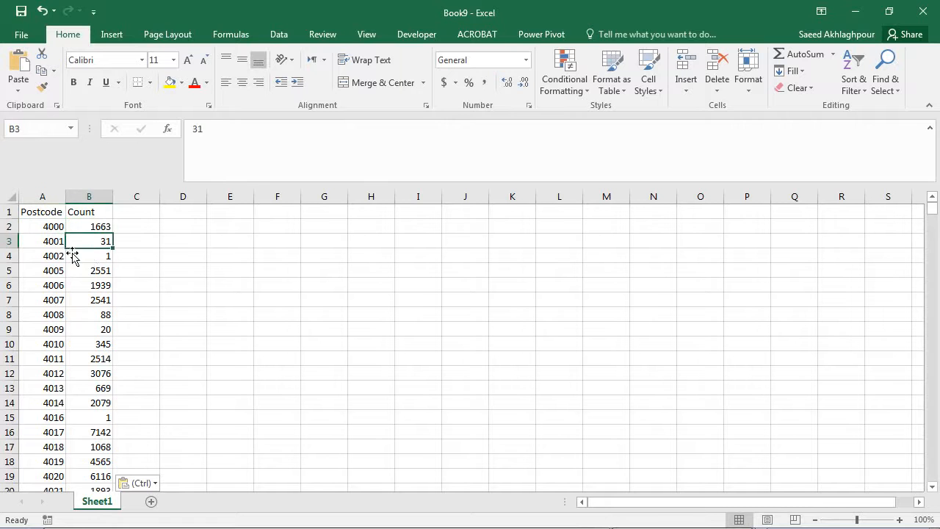
click(59, 245)
click(92, 262)
click(57, 262)
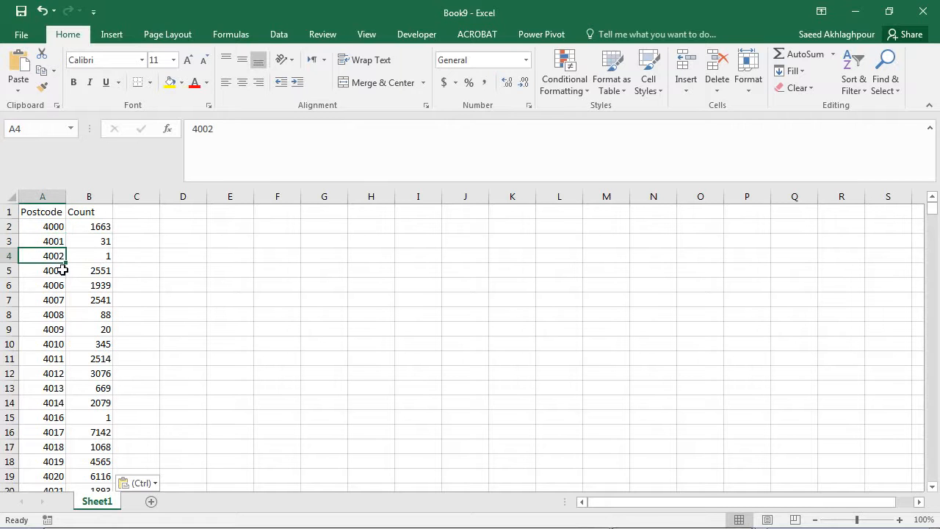
scroll(65, 279, down, 9)
scroll(64, 285, down, 18)
scroll(68, 332, up, 20)
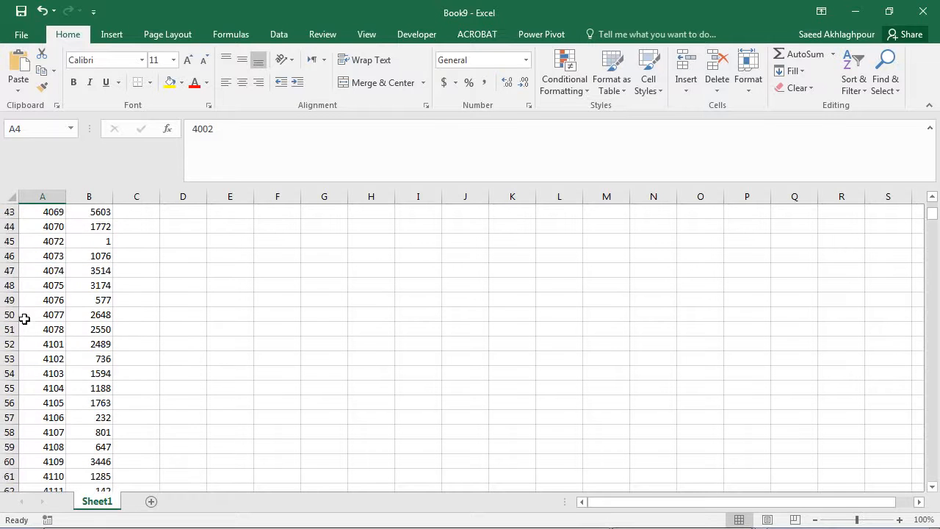
Save the new workbook as marineLicensebyPostcode.xlsx in the BCF folder under Downloads.
click(23, 10)
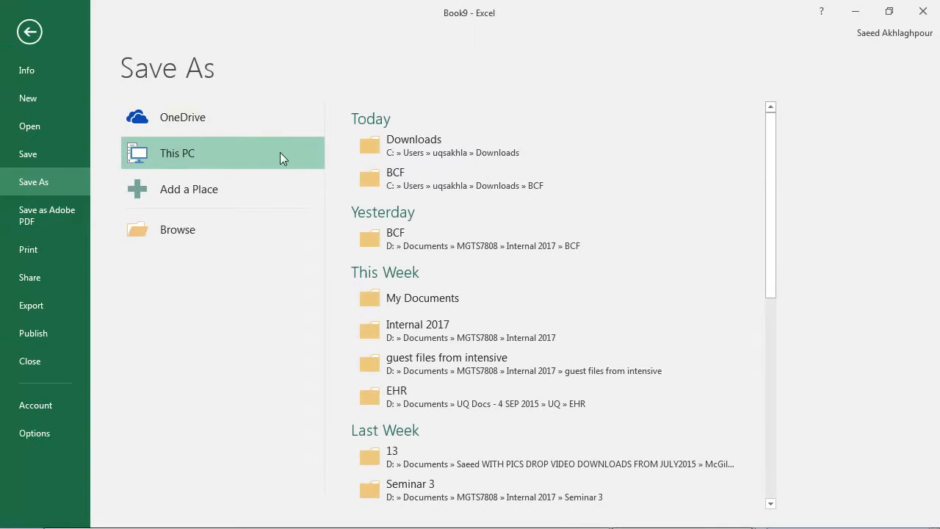
click(395, 173)
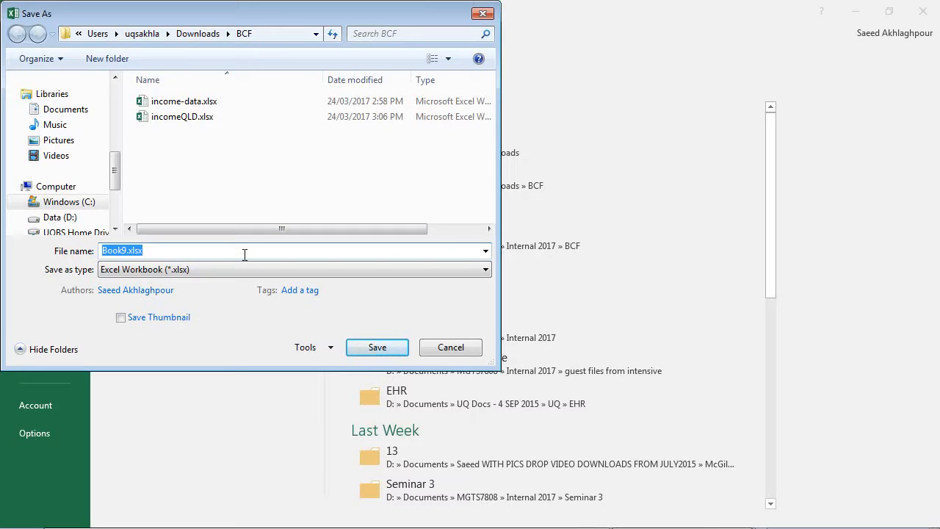
text(marineLicensebyPost)
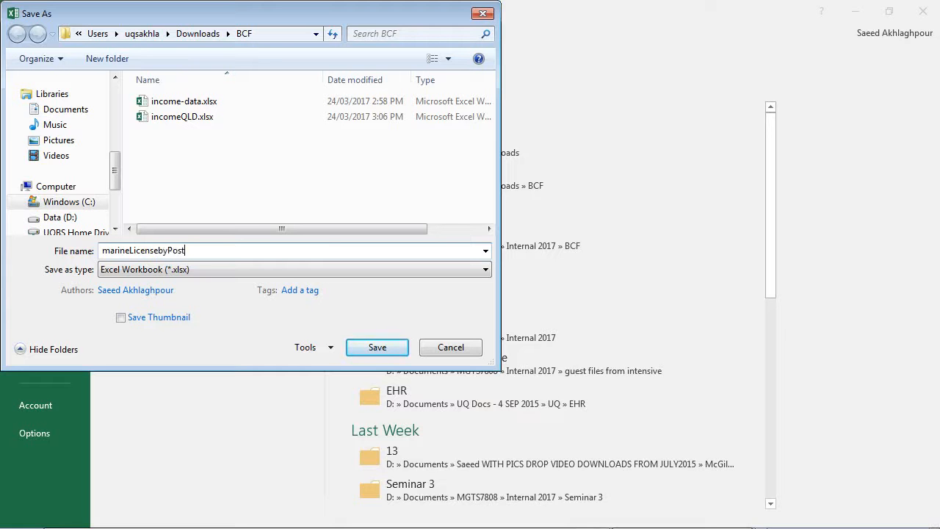
text(de)
key(Return)
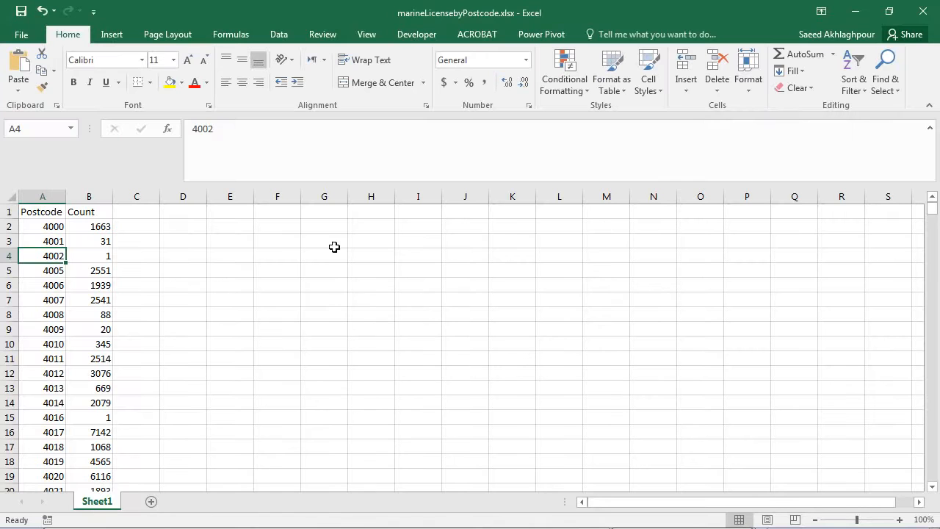
Switch to CARTO in the browser, leave the incomeqld map and open the list of your datasets.
key(alt+Tab)
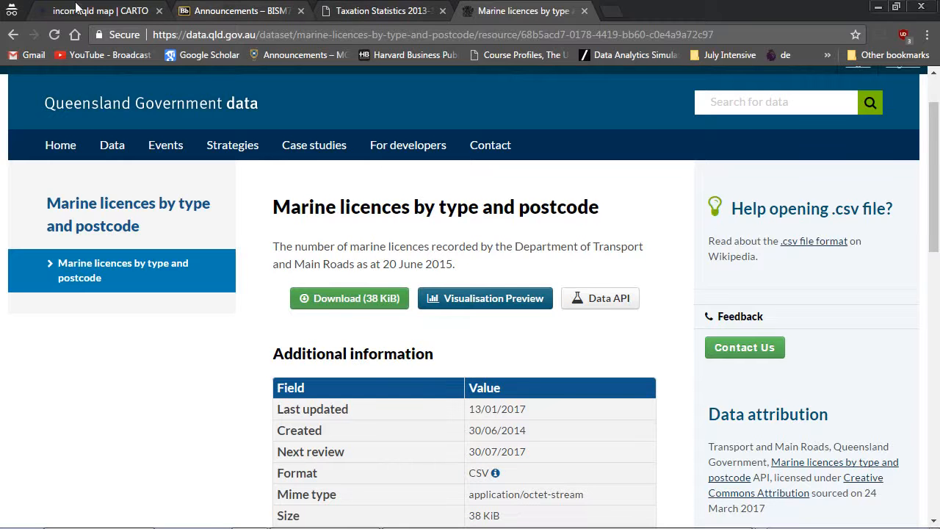
click(76, 9)
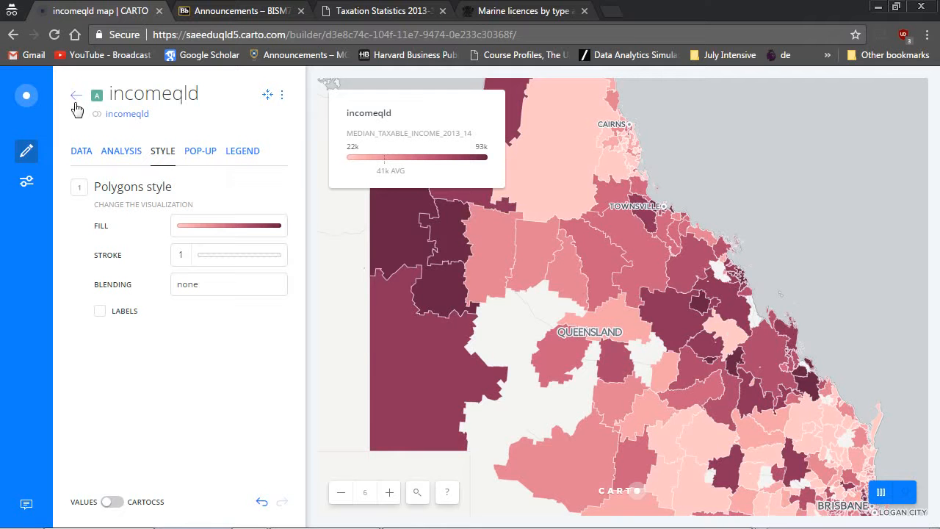
click(28, 98)
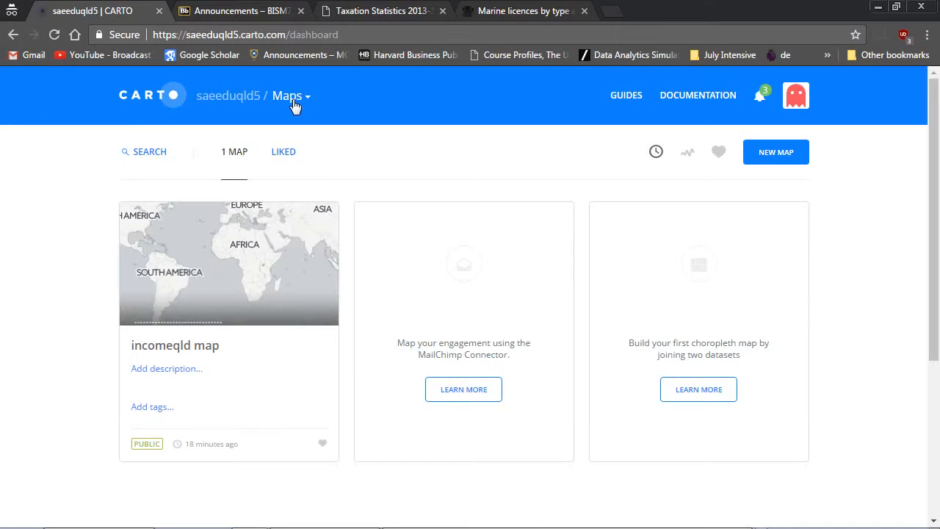
click(301, 102)
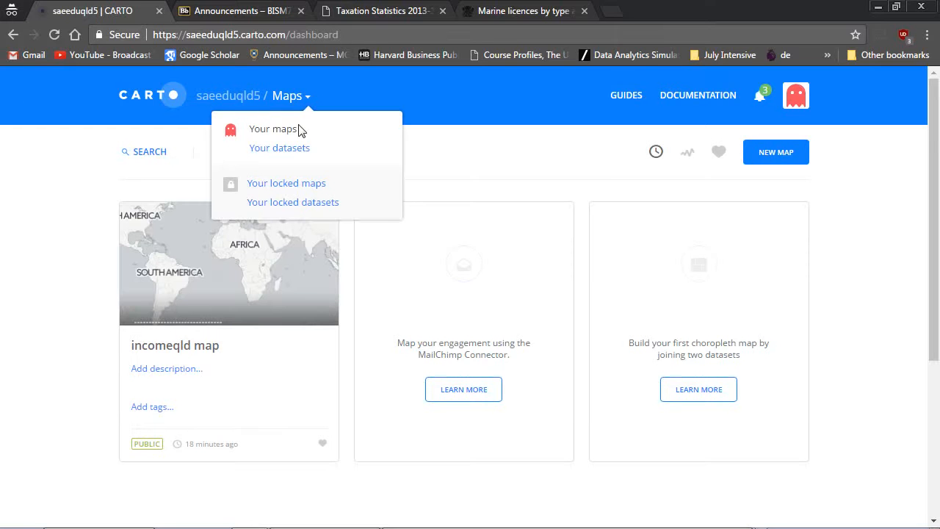
click(296, 150)
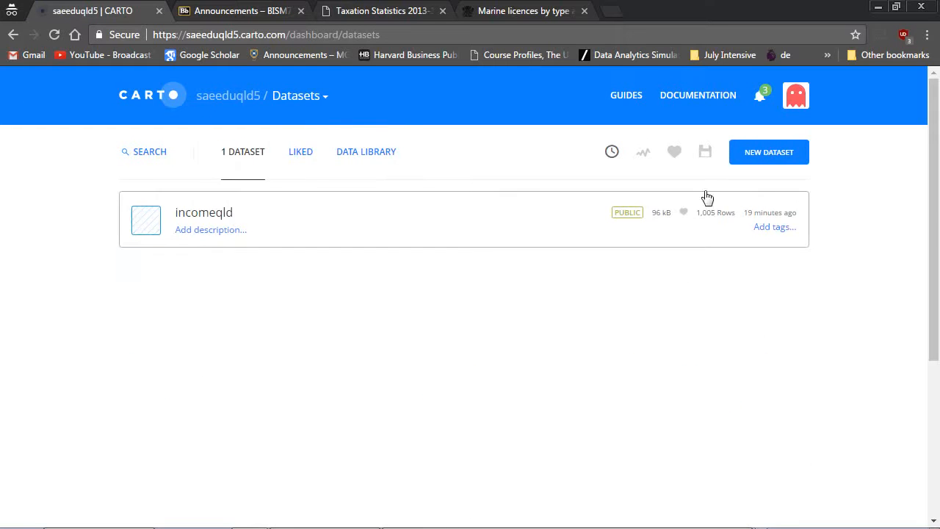
Connect a new dataset by uploading marineLicensebyPostcode.xlsx from the BCF folder.
click(764, 160)
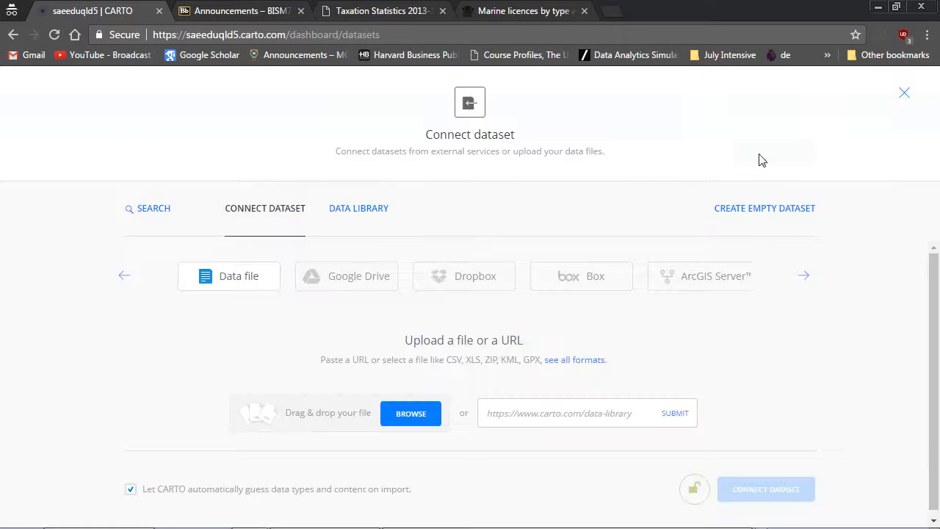
click(410, 413)
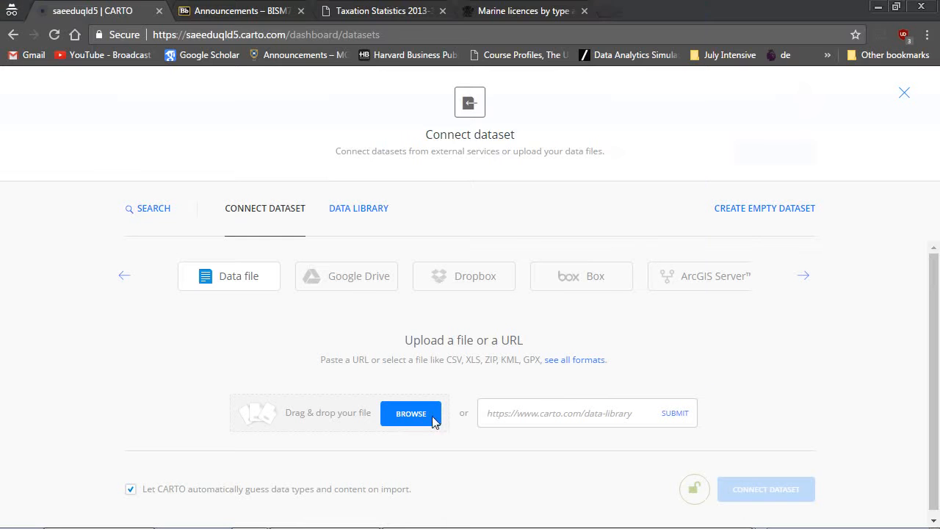
double_click(232, 134)
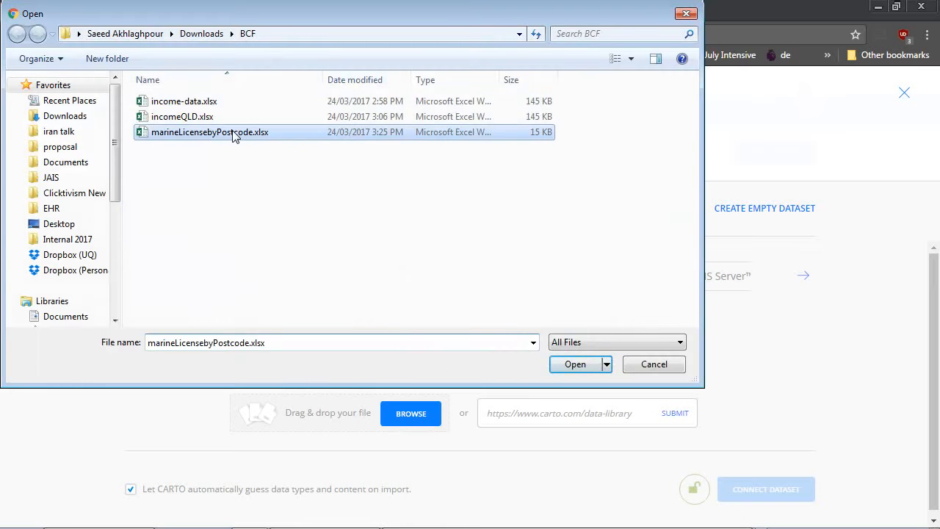
click(766, 490)
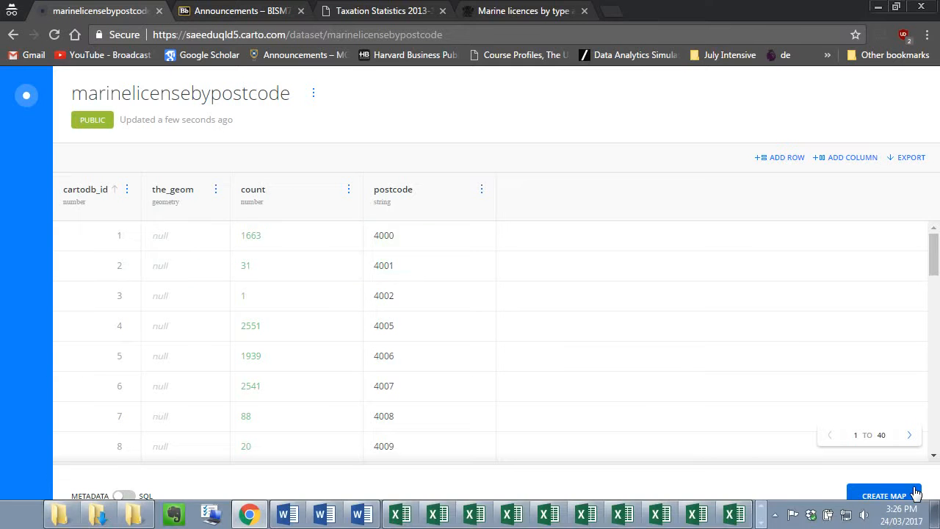
Create a map from the marinelicensebypostcode dataset and add a Georeference analysis to its layer.
click(883, 495)
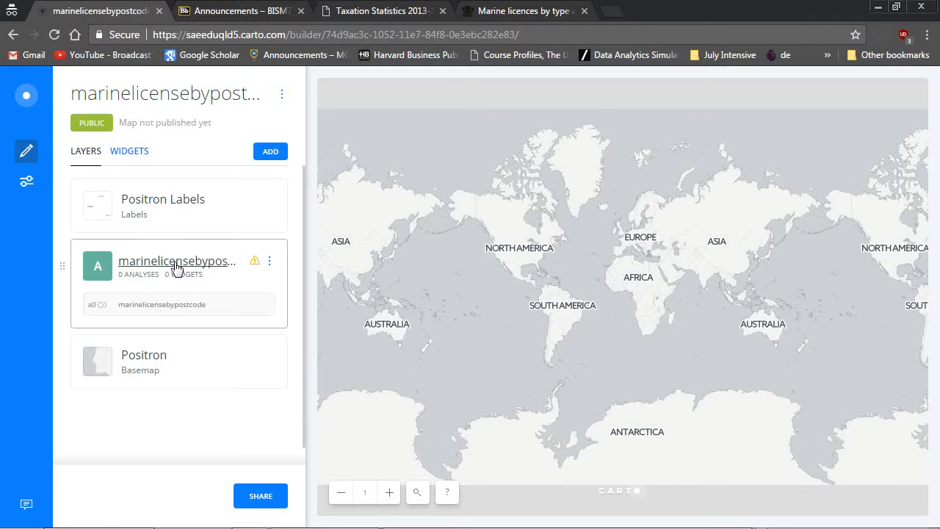
click(176, 263)
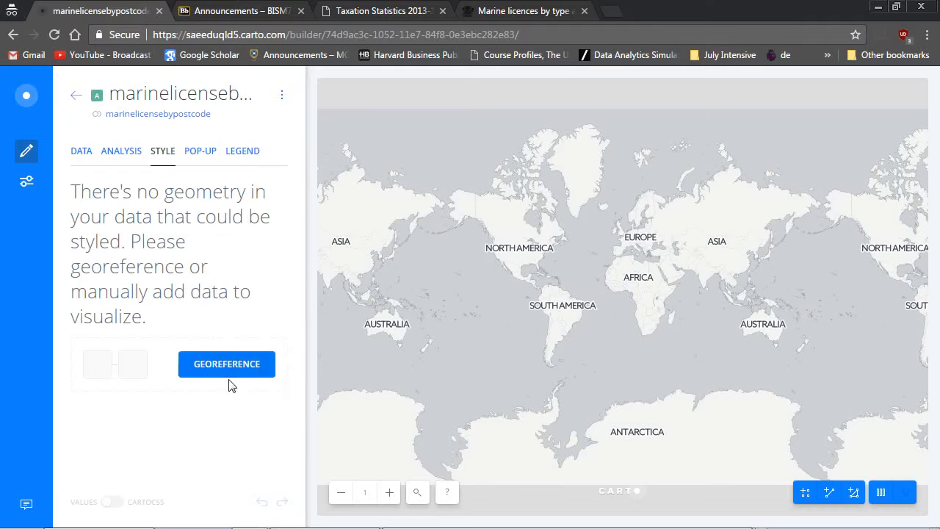
click(129, 161)
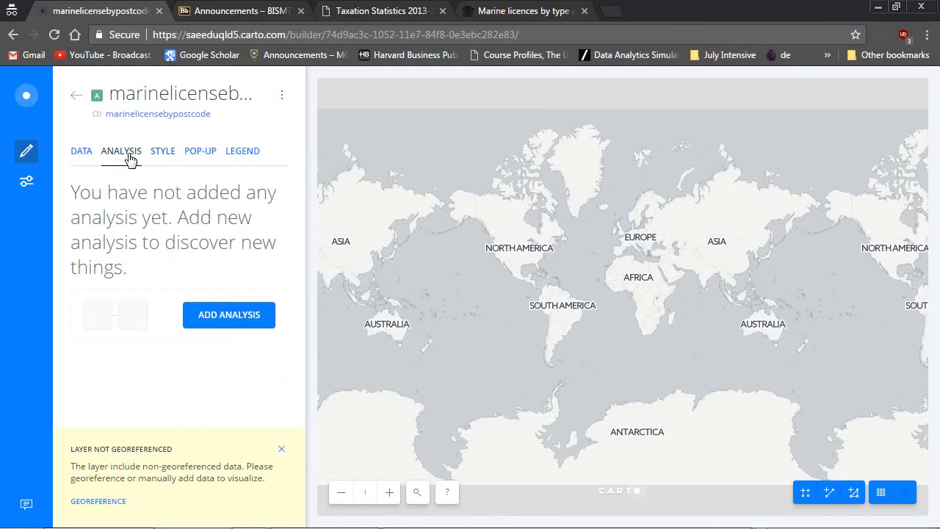
click(227, 319)
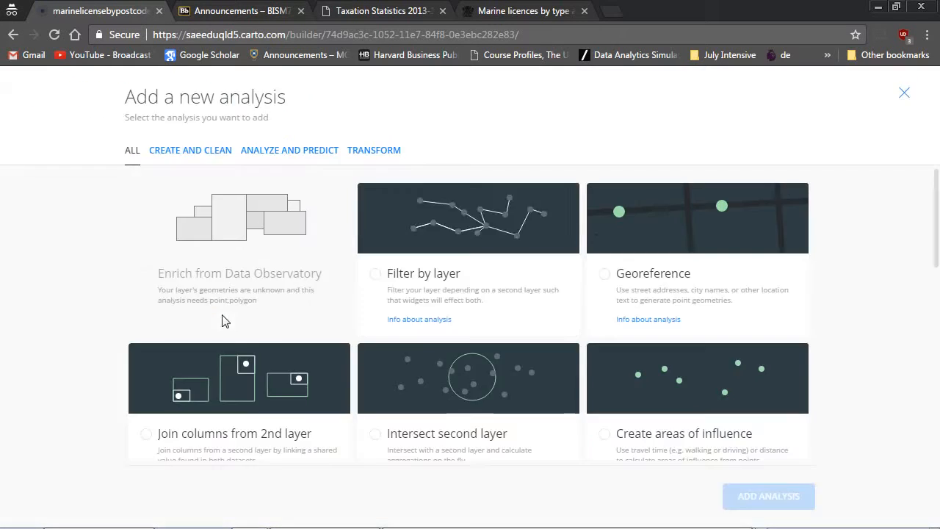
click(663, 233)
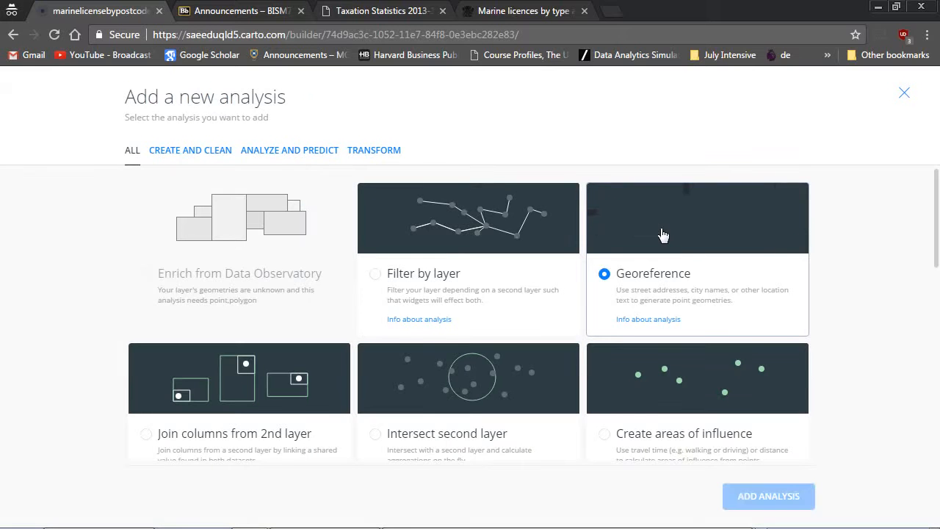
click(747, 500)
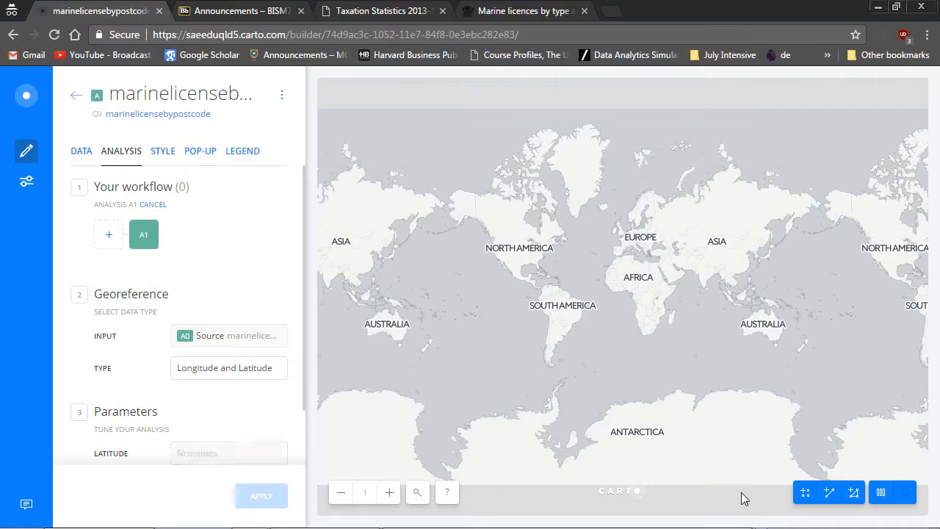
Set the georeference type to Postal Codes and use the postcode column as the postal code.
scroll(224, 305, down, 1)
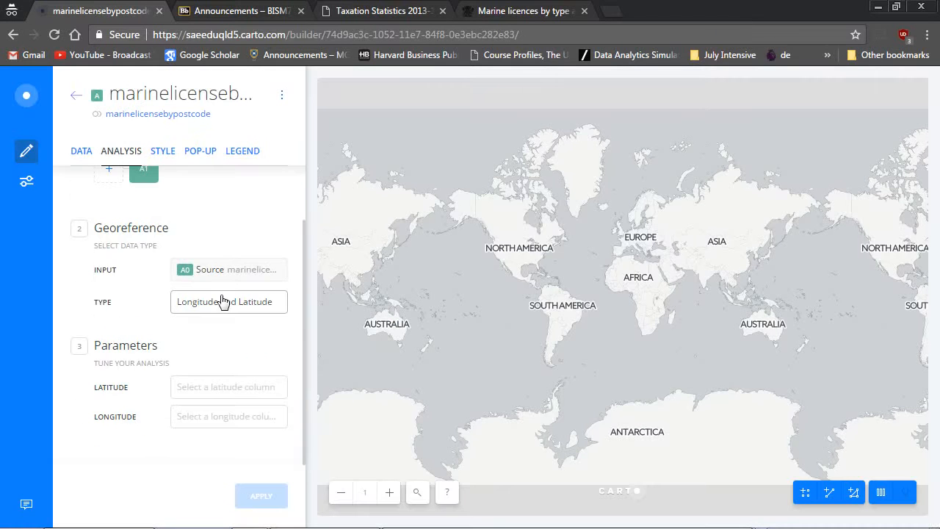
click(214, 308)
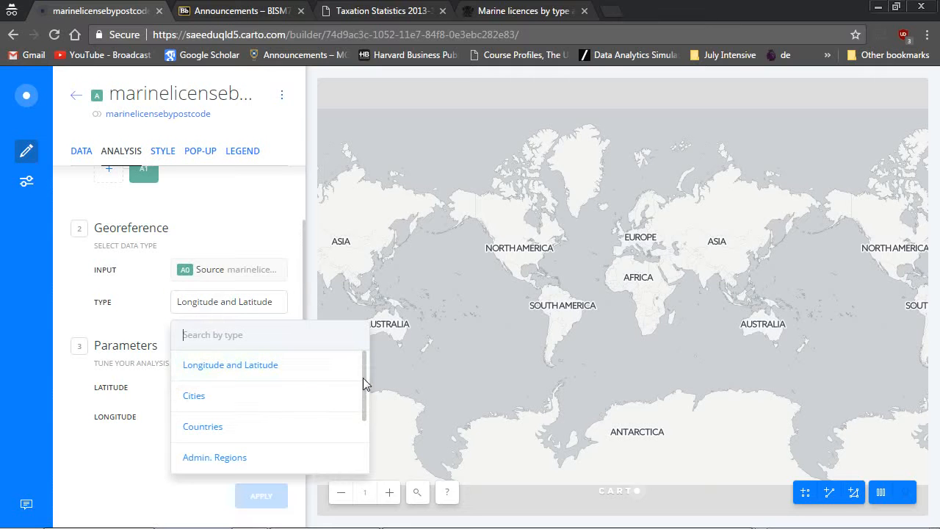
drag(365, 384, 361, 415)
click(261, 420)
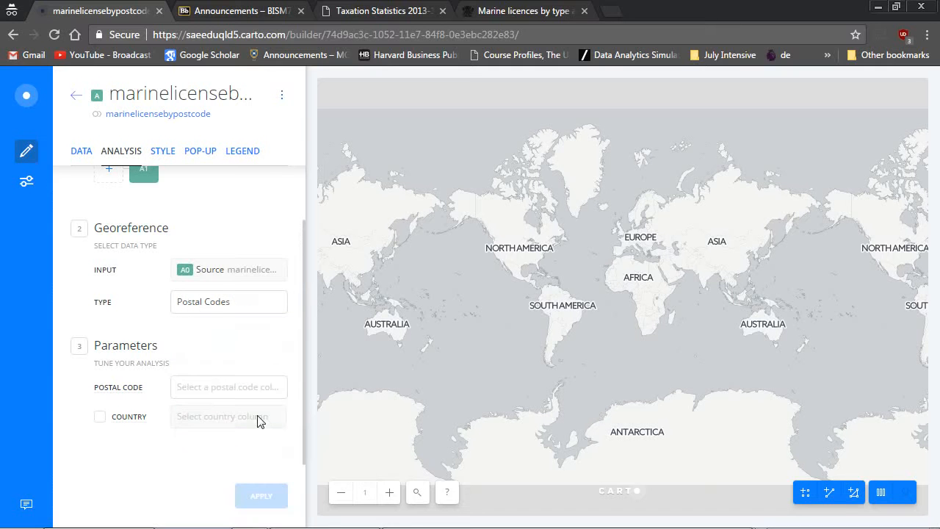
click(202, 388)
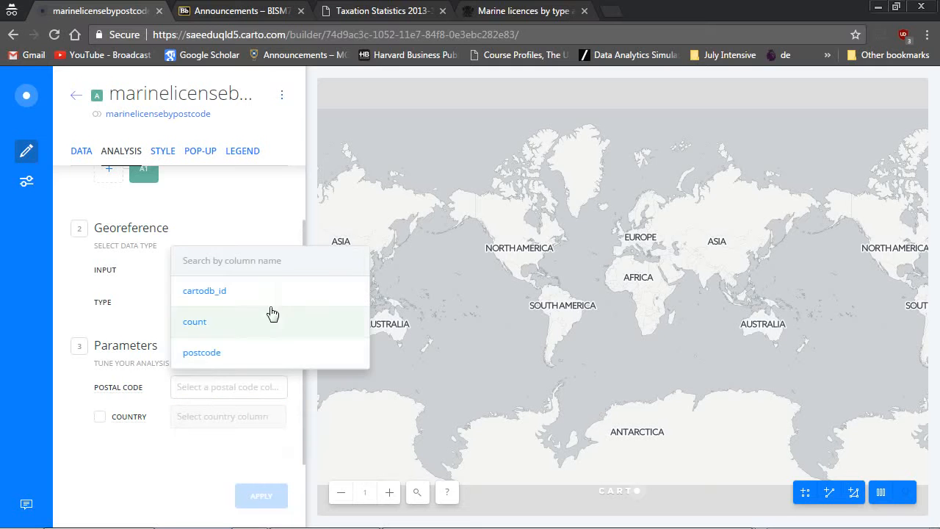
click(224, 360)
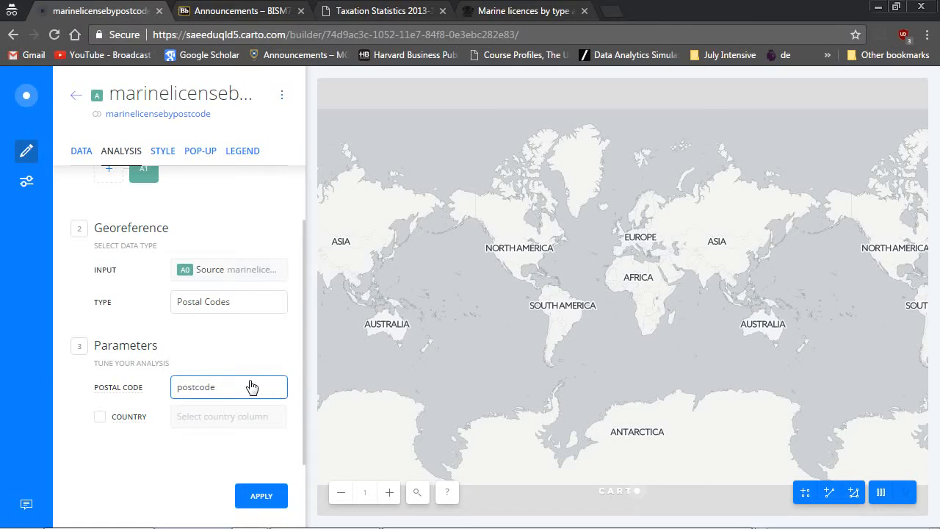
Enable the country parameter with the custom value Australia and apply the georeference analysis.
click(105, 422)
click(220, 417)
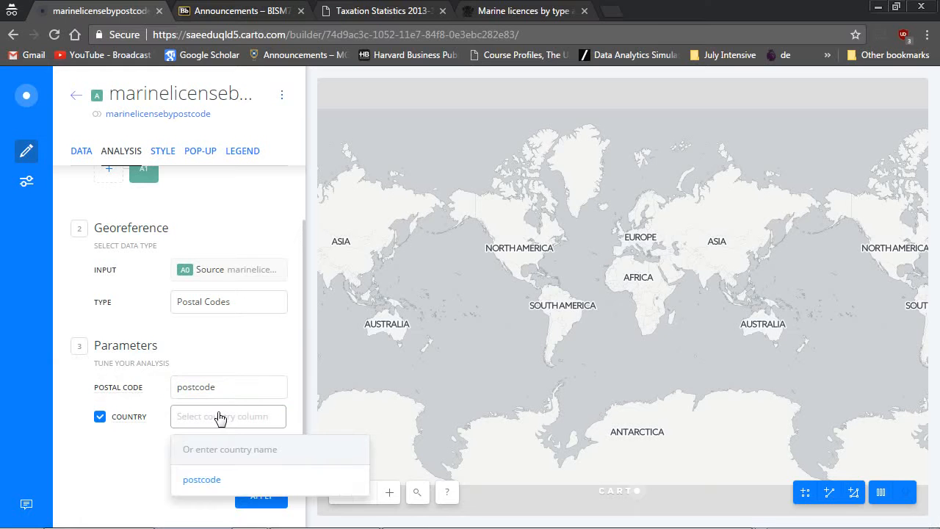
text(Aust)
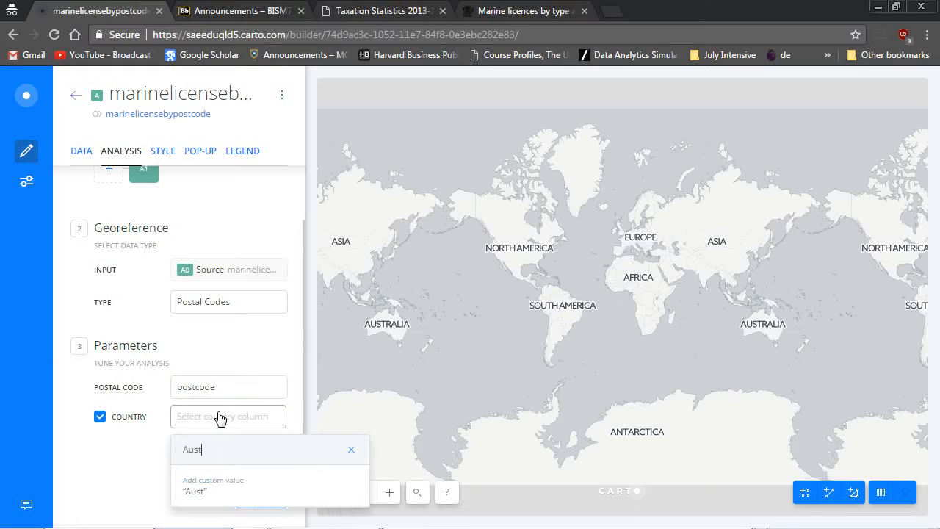
text(ralia)
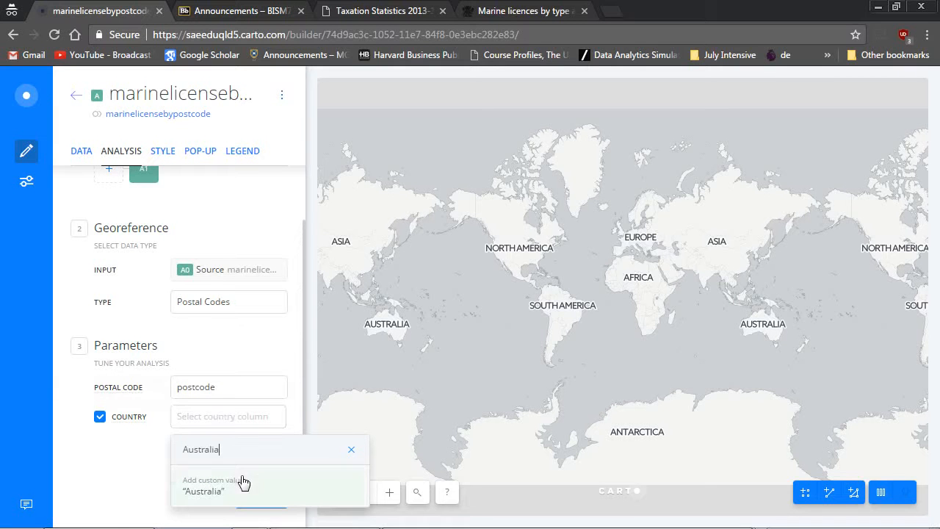
click(247, 485)
click(257, 498)
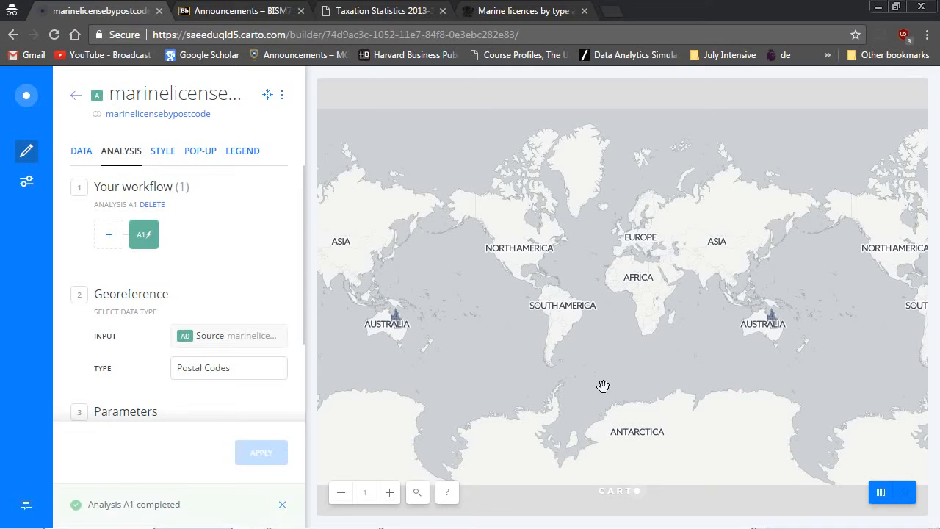
Examine the georeferenced postcode areas across Queensland and review the marine licence layer's style and analysis settings.
scroll(811, 318, up, 1)
scroll(808, 312, up, 1)
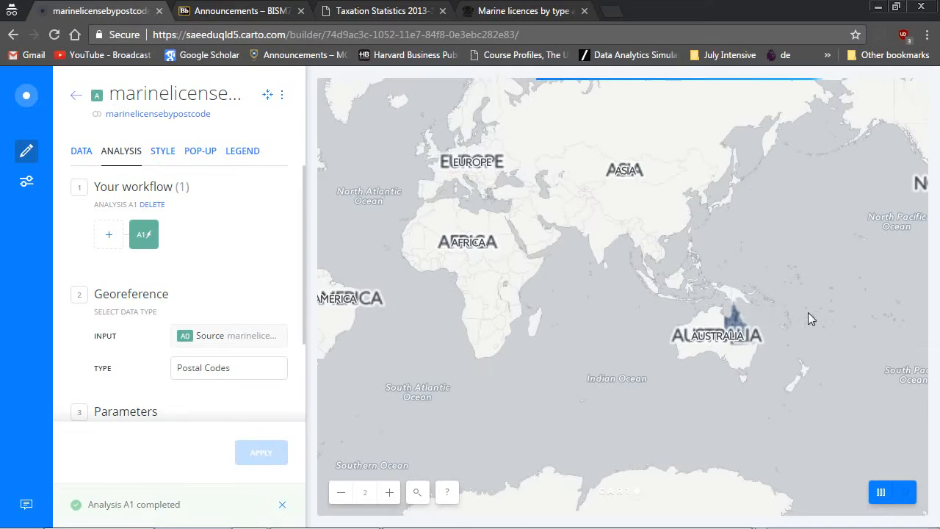
scroll(772, 326, up, 1)
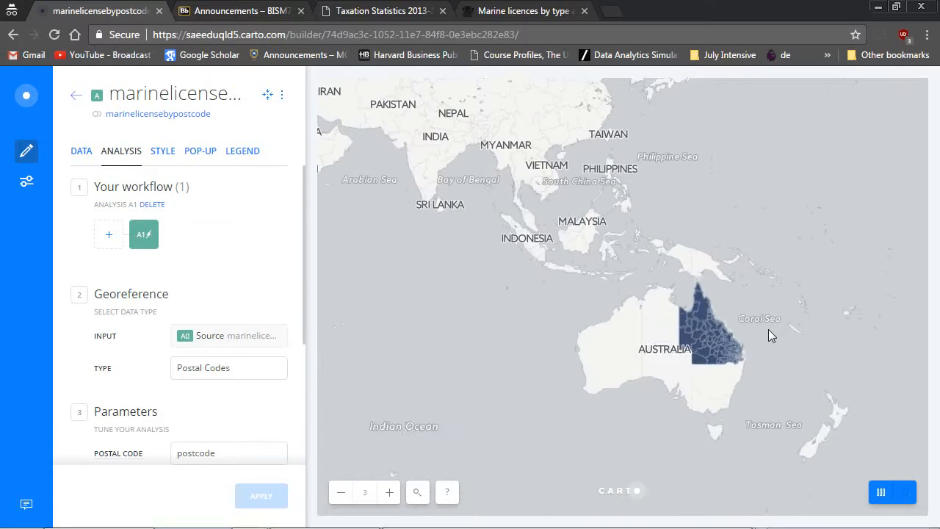
scroll(768, 334, up, 1)
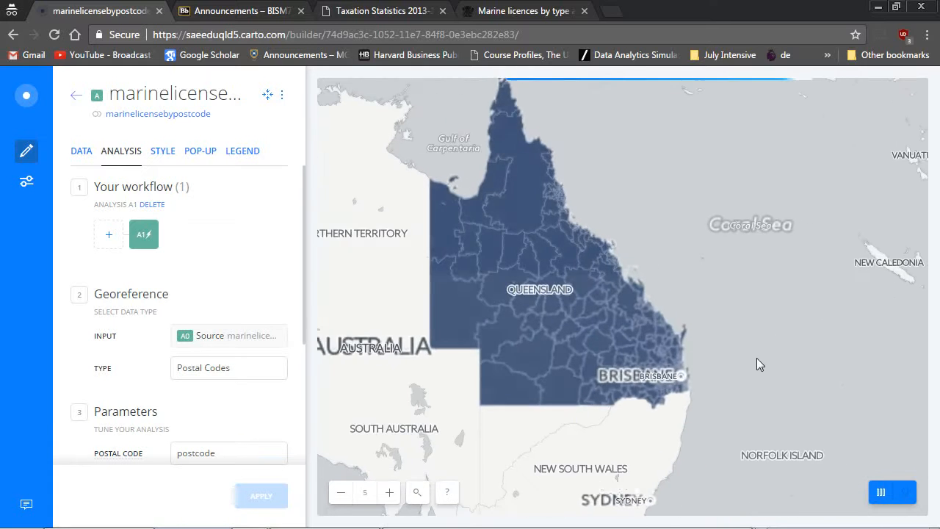
click(163, 151)
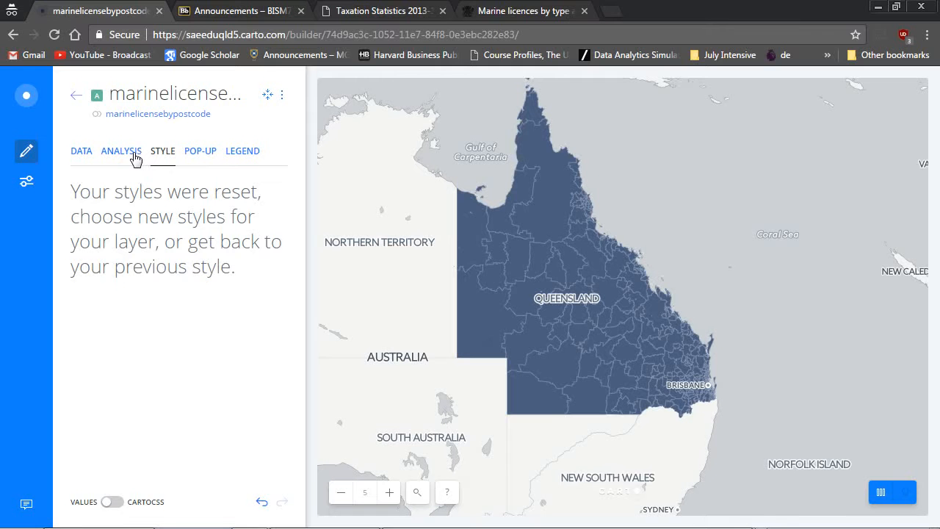
click(135, 158)
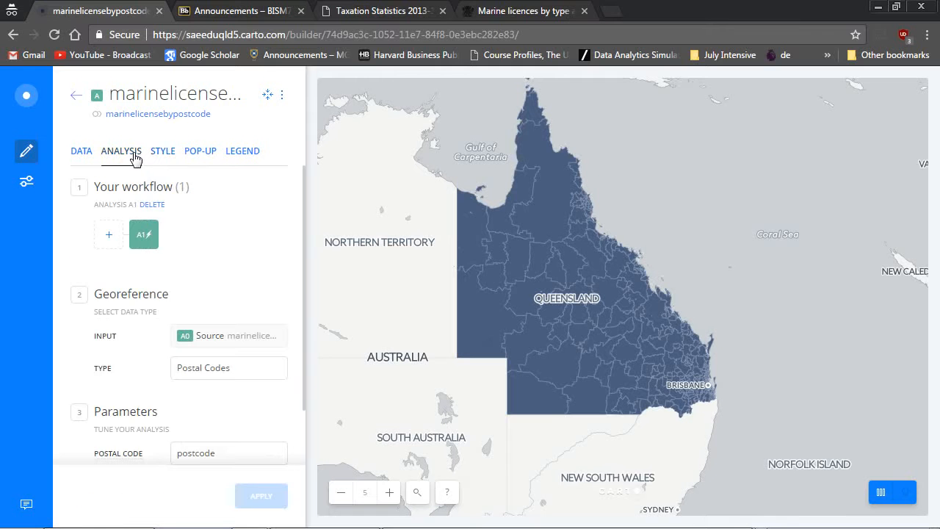
click(77, 95)
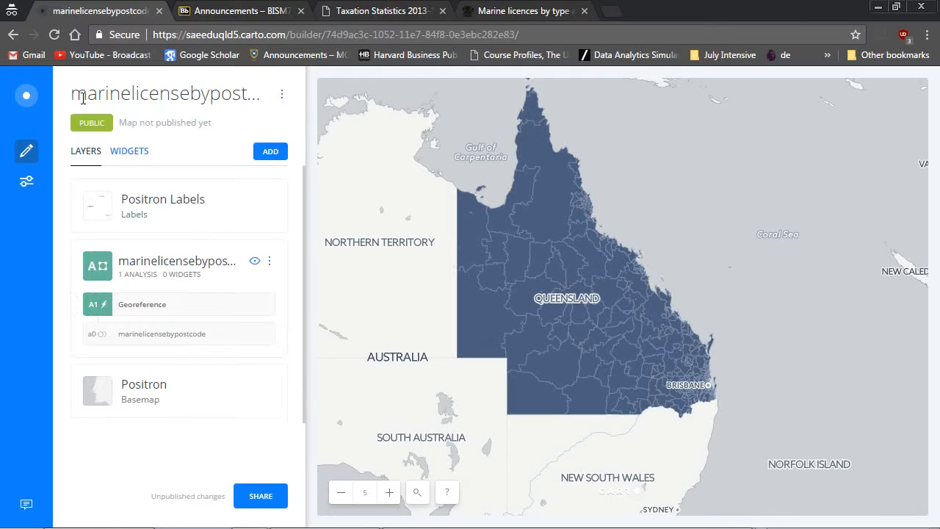
click(206, 261)
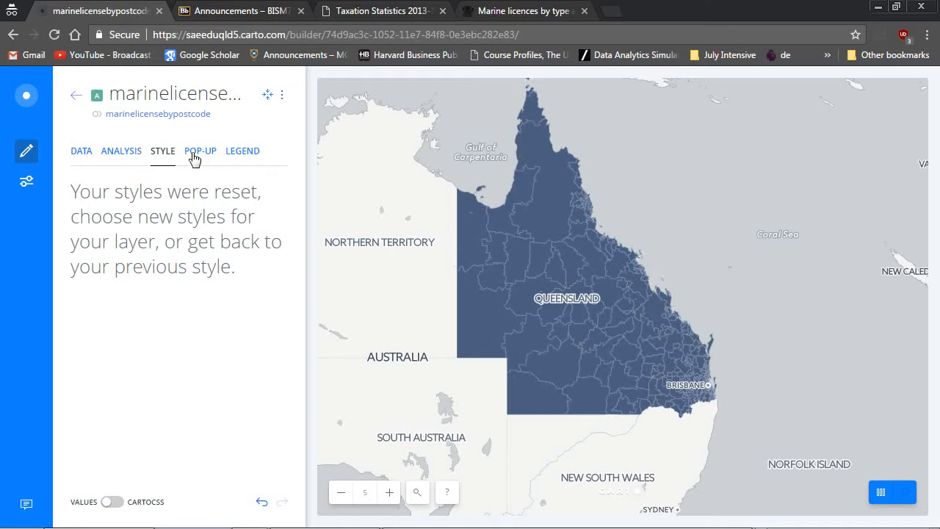
click(142, 155)
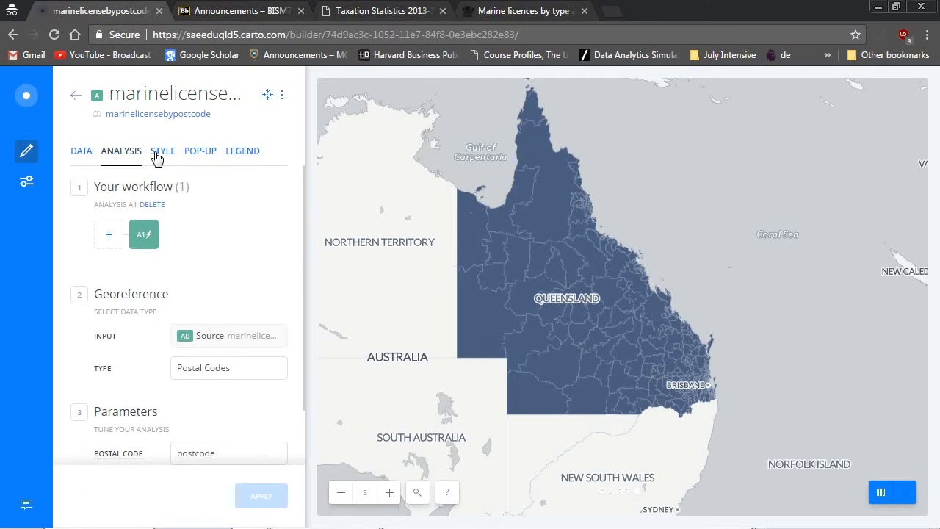
click(163, 153)
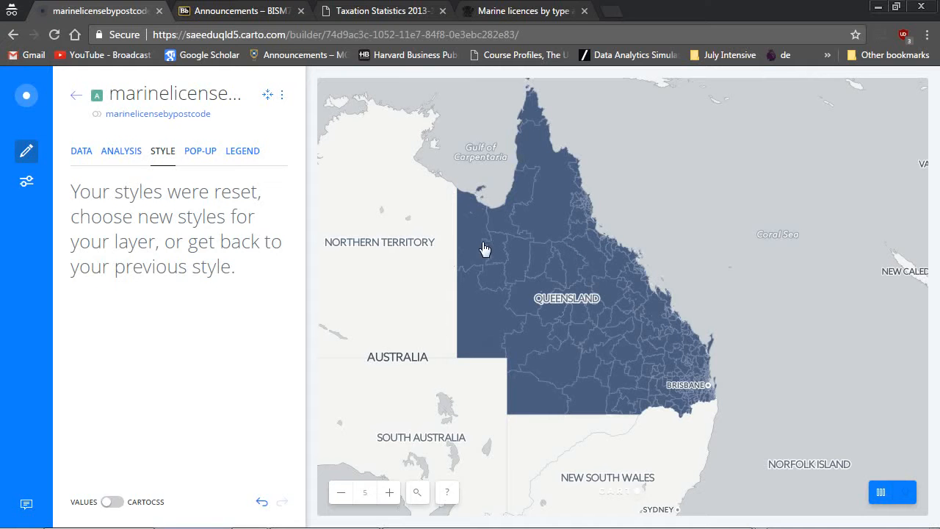
click(77, 96)
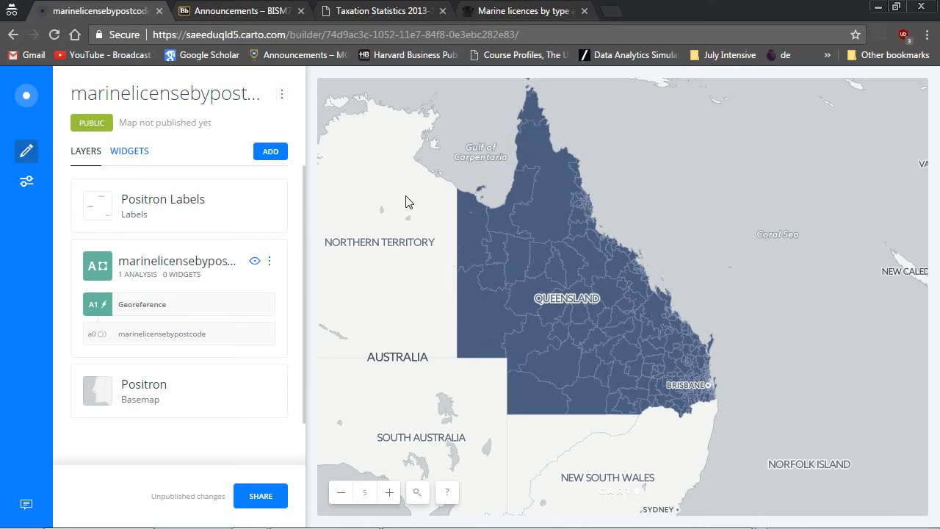
mouse_move(727, 526)
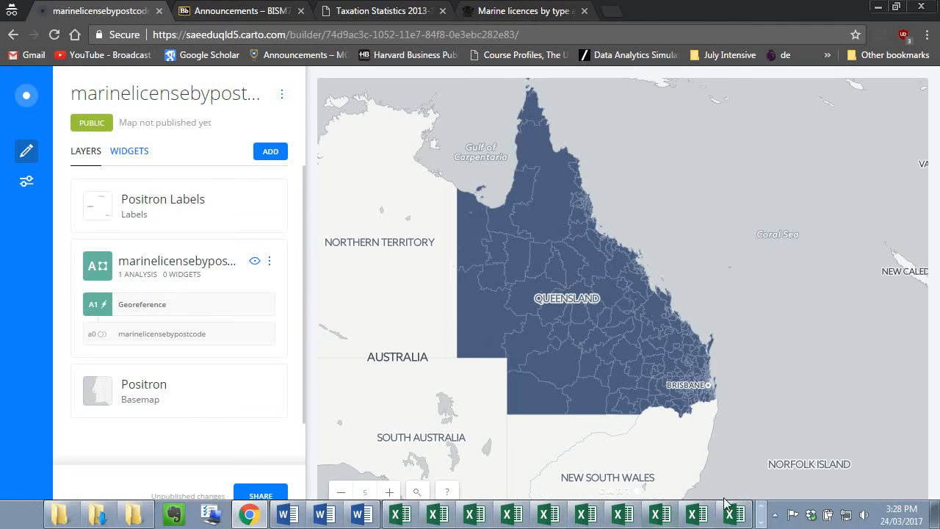
click(760, 523)
click(759, 522)
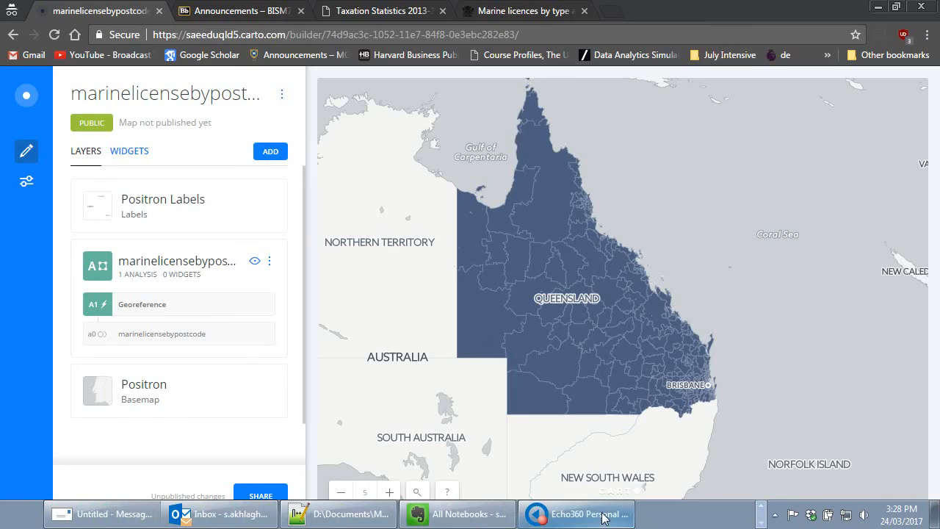